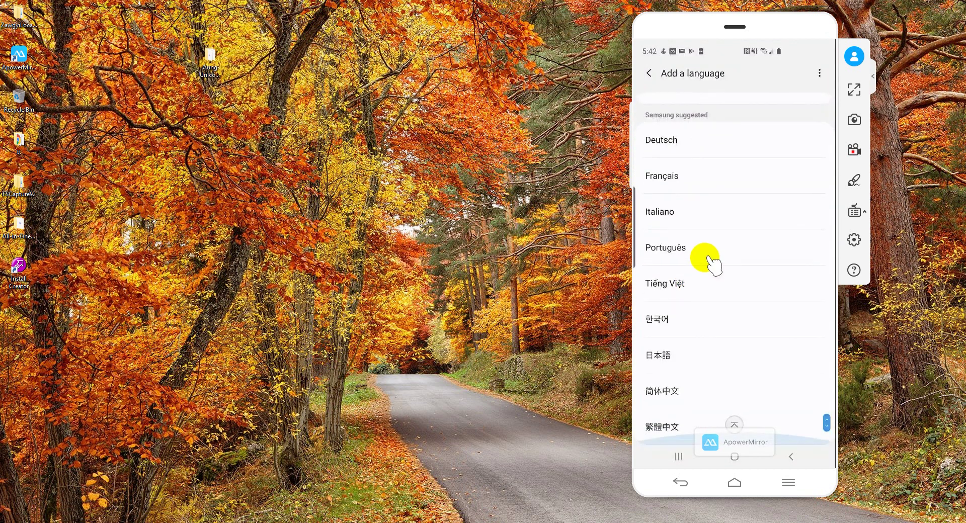
# Scroll to the top of Add a language and open the ⋮ menu of language-list options
pyautogui.scroll(1, 755, 166)
pyautogui.click(818, 74)
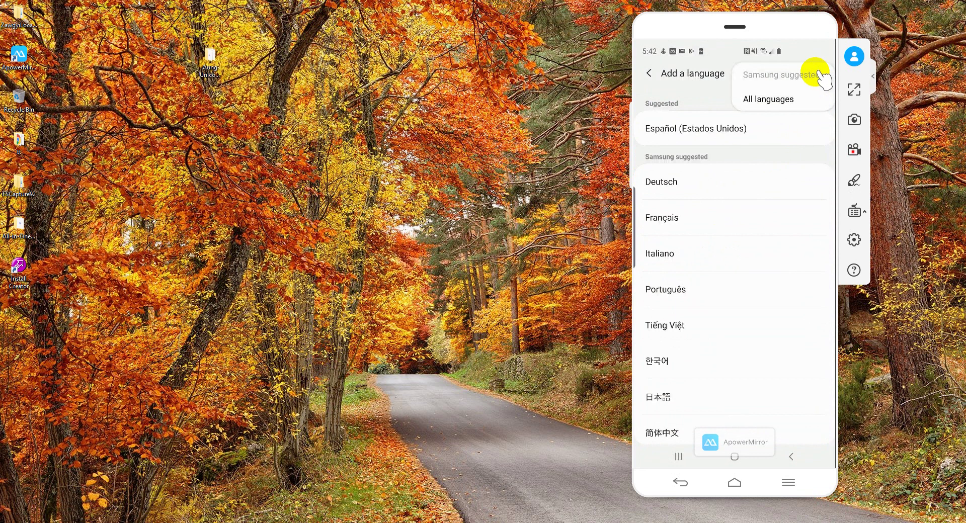
# Switch the Add a language list to All languages and scroll through it, from Afrikaans down and back
pyautogui.click(792, 101)
pyautogui.scroll(-3, 732, 244)
pyautogui.scroll(-20, 727, 241)
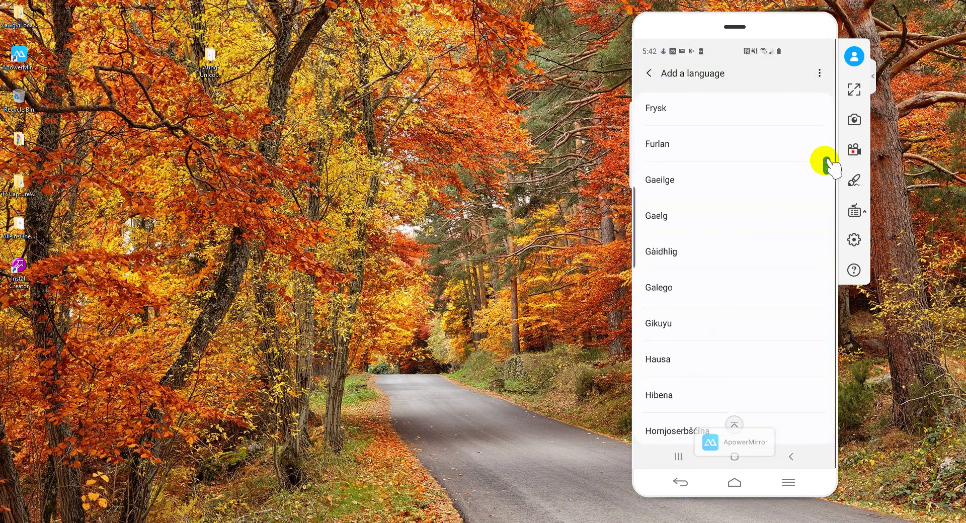
pyautogui.scroll(10, 822, 185)
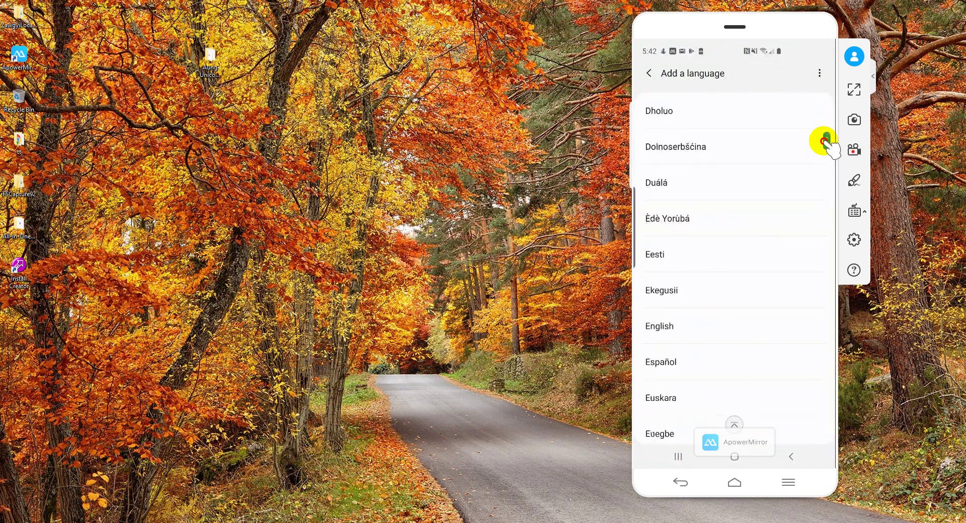
pyautogui.moveTo(825, 141); pyautogui.dragTo(814, 384)
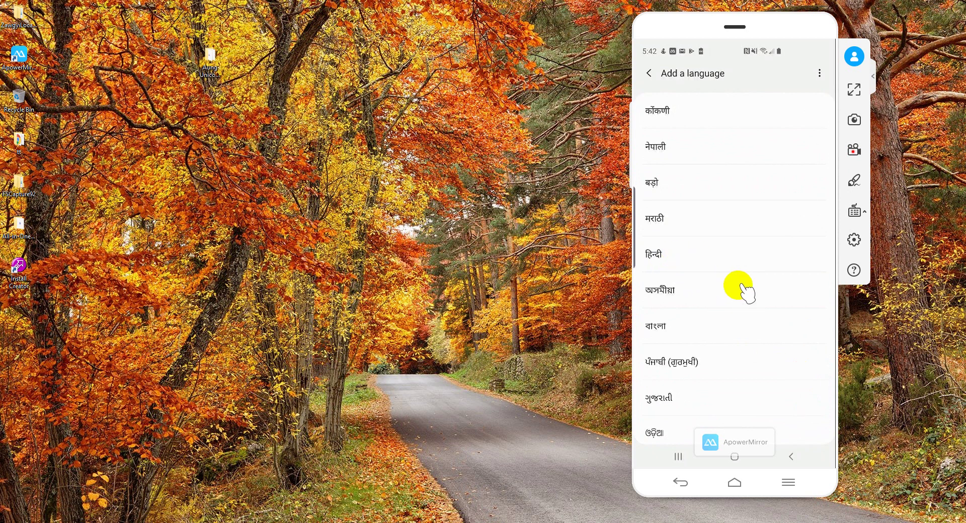
pyautogui.scroll(5, 747, 294)
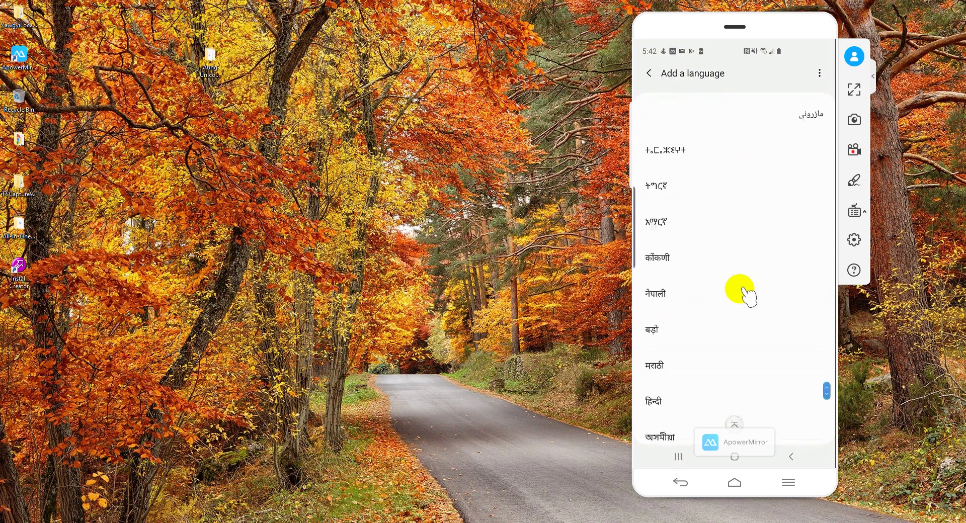
pyautogui.click(825, 382)
pyautogui.moveTo(825, 367); pyautogui.dragTo(836, 90)
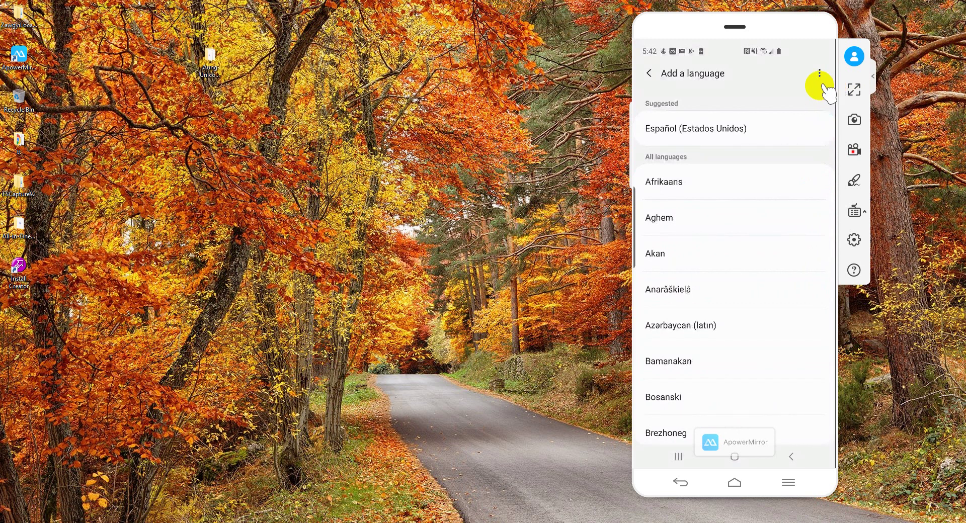
# Back out of Add a language to the Language and input settings
pyautogui.click(650, 73)
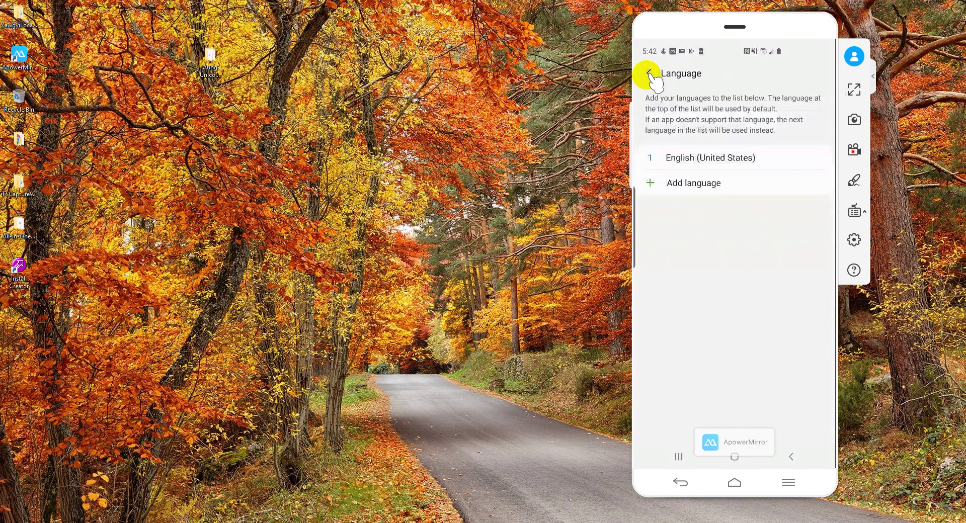
pyautogui.click(650, 73)
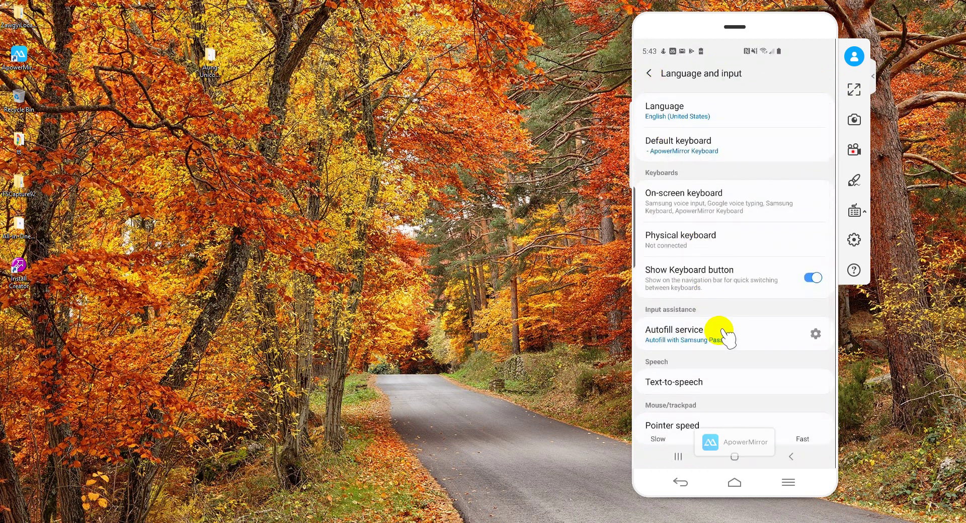
pyautogui.scroll(2, 723, 334)
pyautogui.scroll(-3, 722, 334)
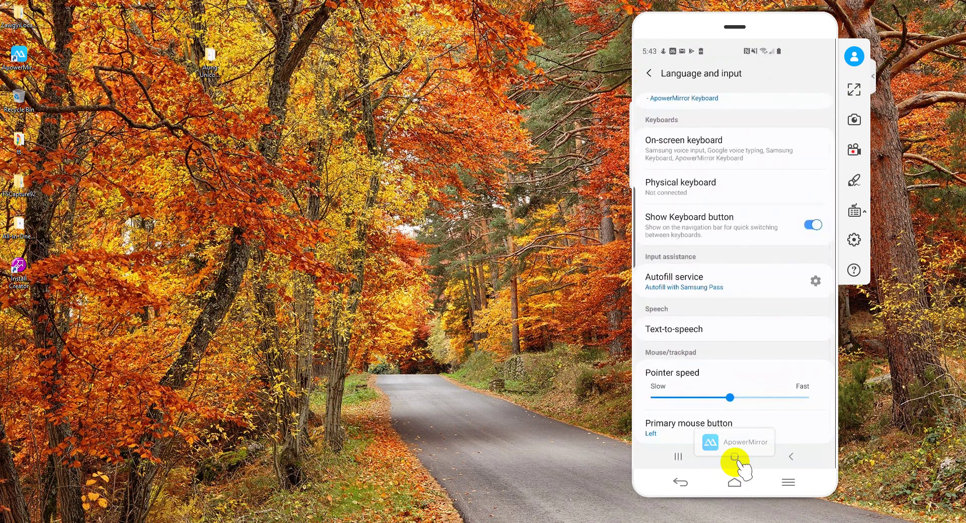
# Go to the home screen and swipe to the last app drawer page showing Root Browser
pyautogui.click(734, 457)
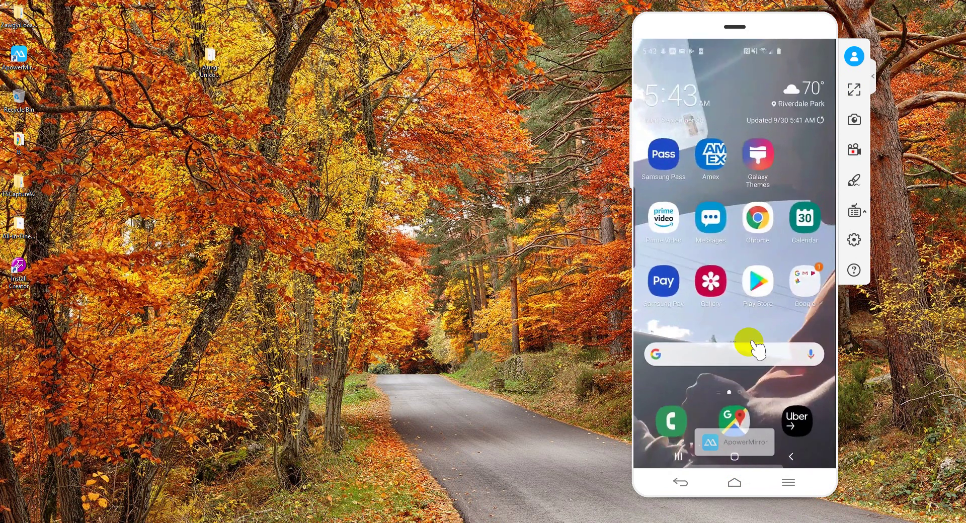
pyautogui.moveTo(800, 246); pyautogui.dragTo(577, 287)
pyautogui.moveTo(804, 272); pyautogui.dragTo(720, 302)
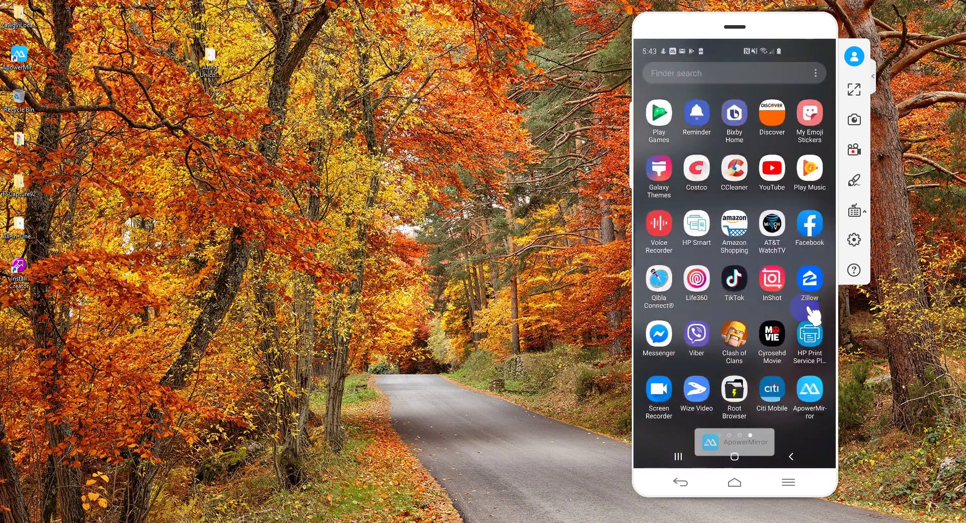
# Launch Root Browser and open the system folder from the Root Directory
pyautogui.click(735, 390)
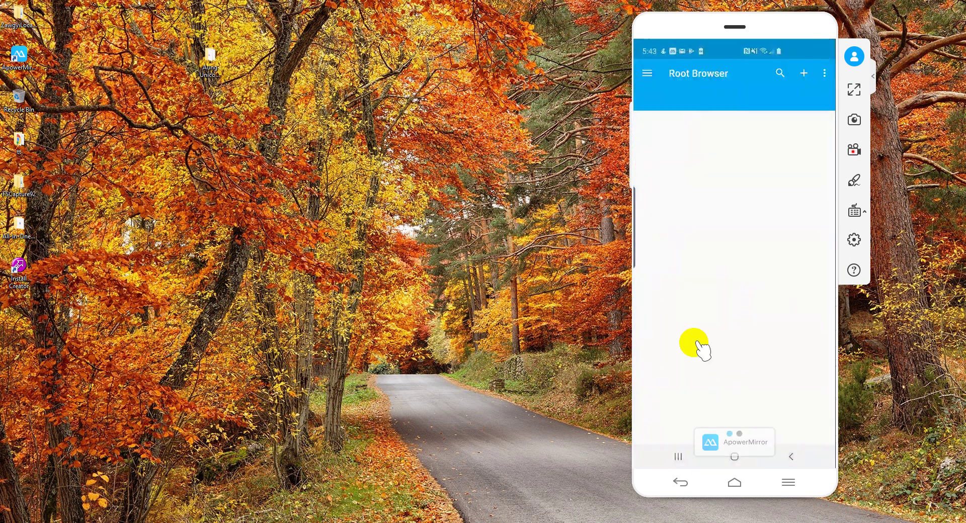
pyautogui.click(648, 74)
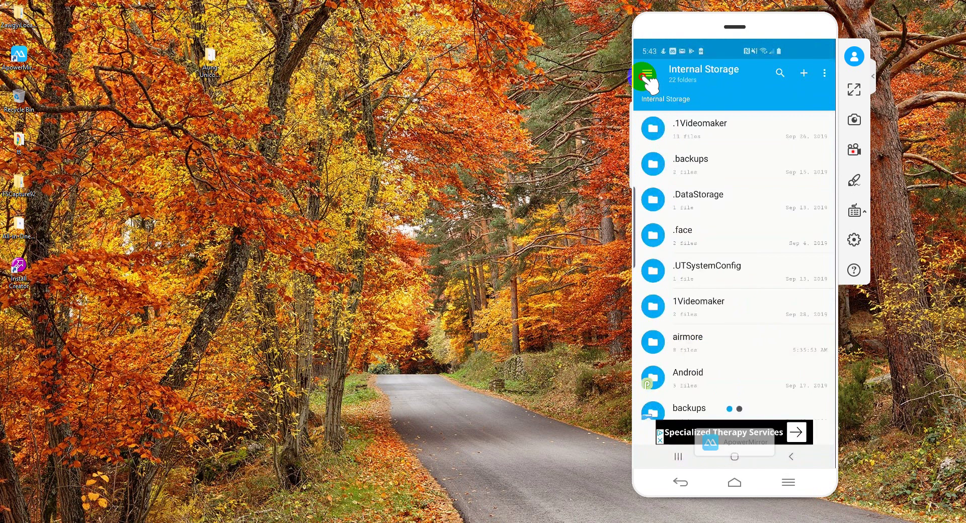
pyautogui.click(690, 177)
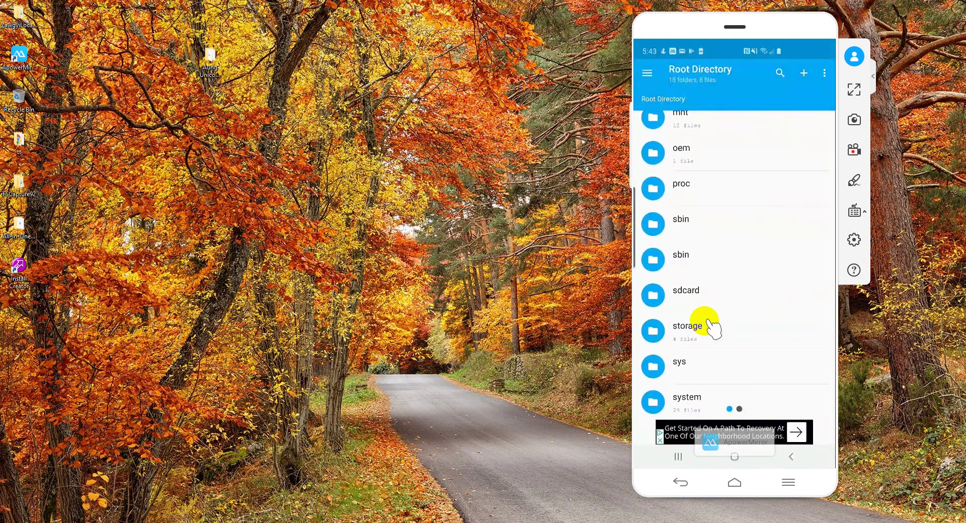
pyautogui.click(688, 396)
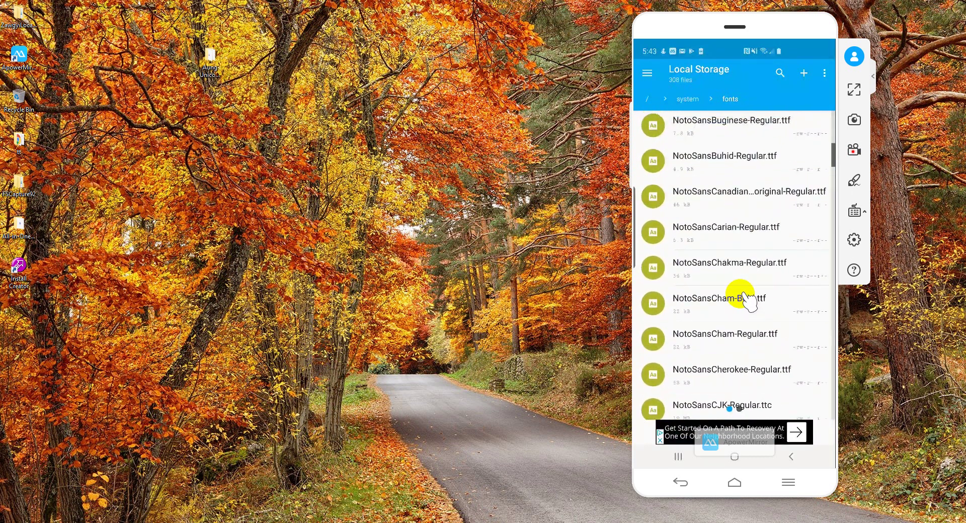
# Scroll the fonts to the NotoSansMyanmar files, then go back to the Internal Storage list
pyautogui.scroll(-15, 747, 297)
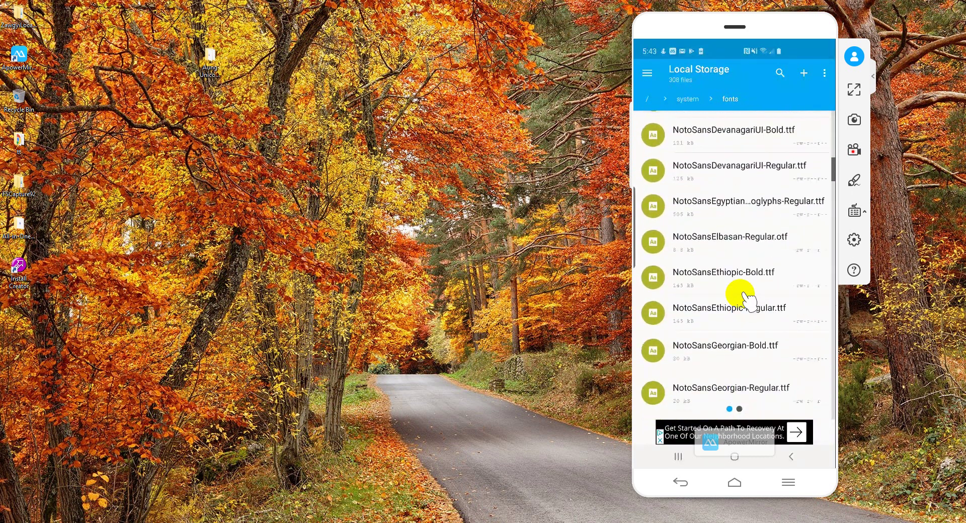
pyautogui.scroll(-9, 747, 297)
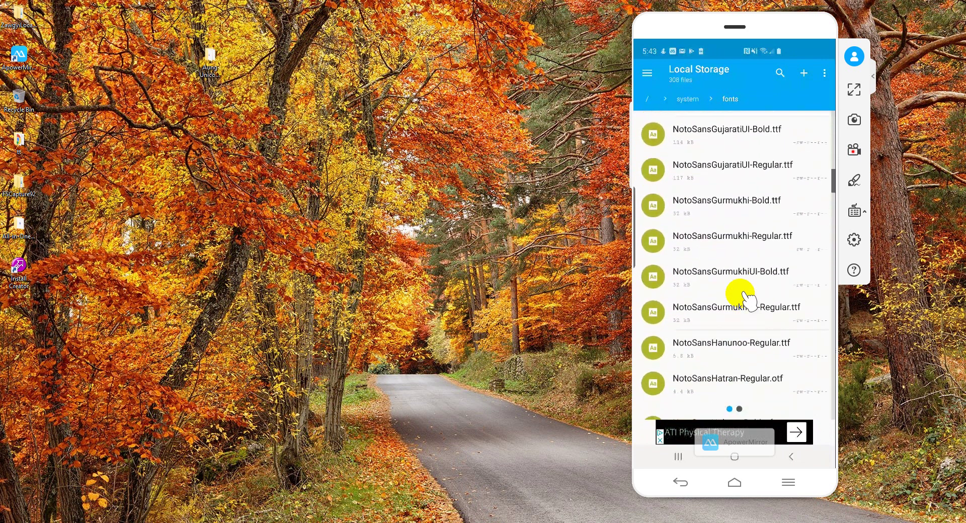
pyautogui.scroll(-10, 747, 297)
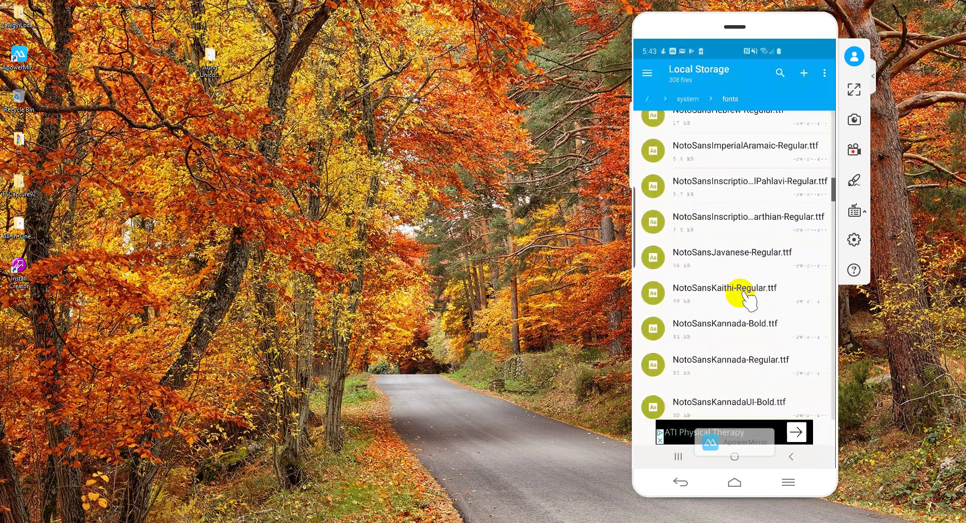
pyautogui.scroll(-8, 747, 297)
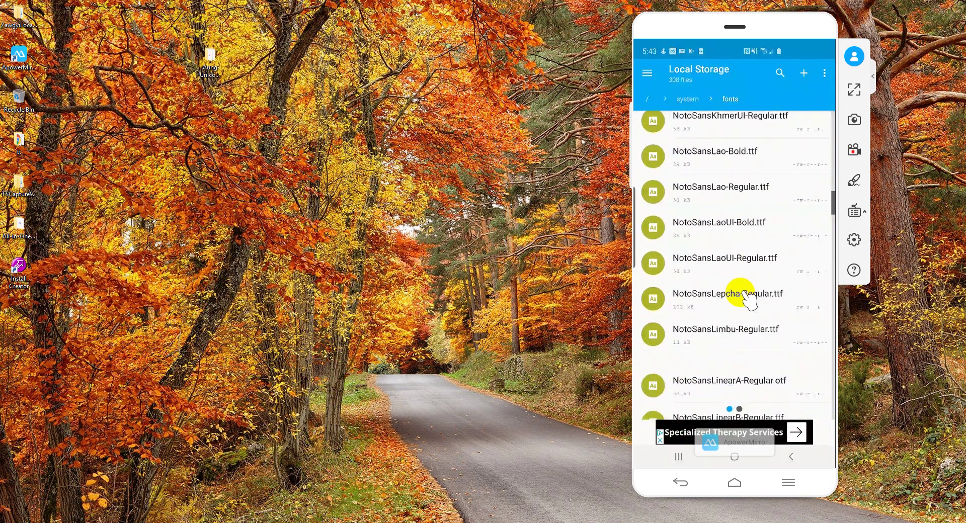
pyautogui.scroll(-9, 748, 299)
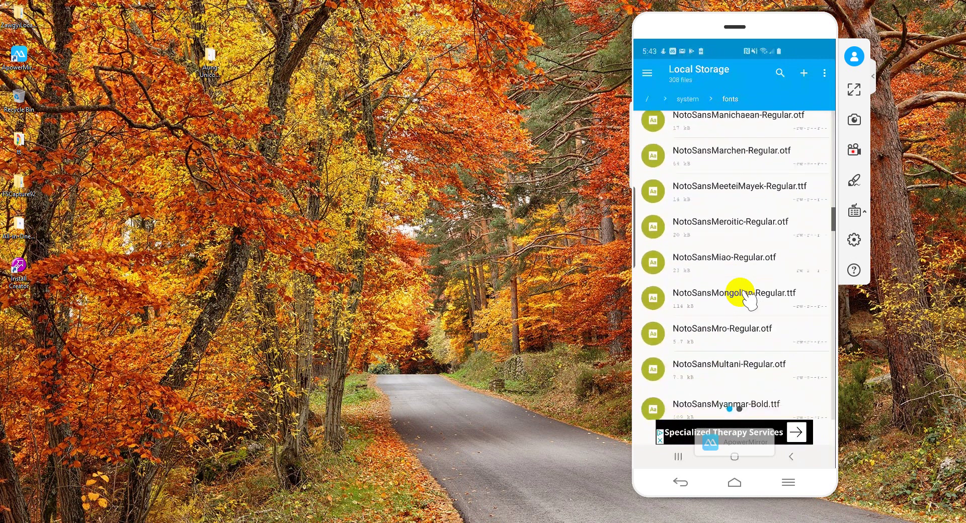
pyautogui.scroll(-5, 748, 298)
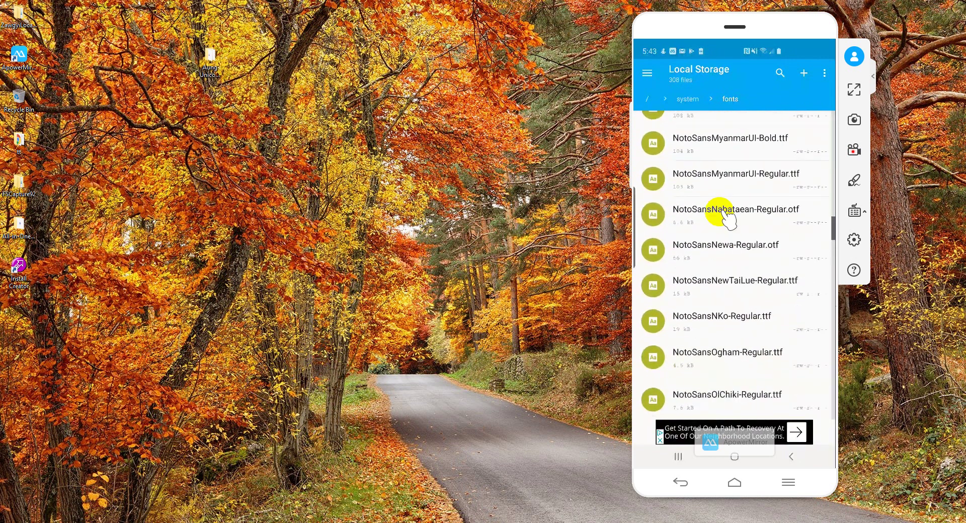
pyautogui.scroll(4, 742, 302)
pyautogui.scroll(1, 739, 301)
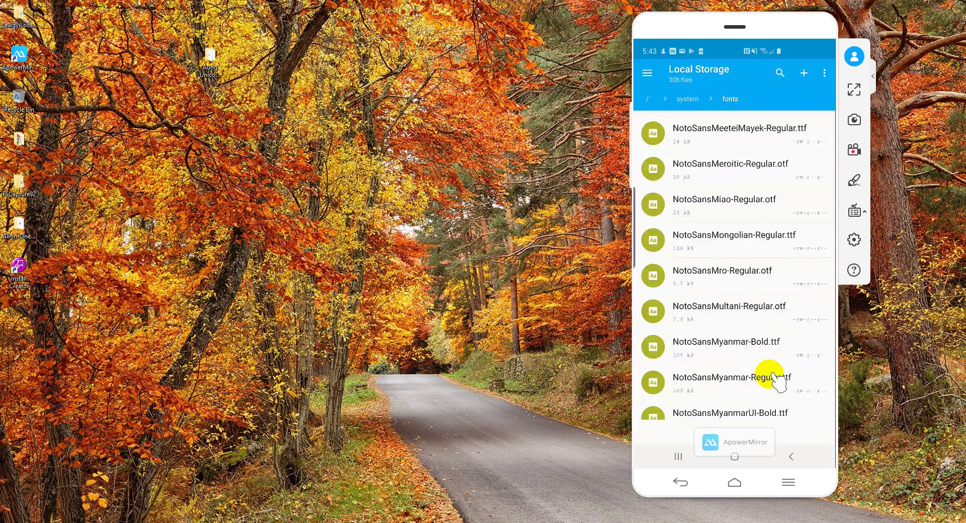
pyautogui.scroll(-2, 744, 377)
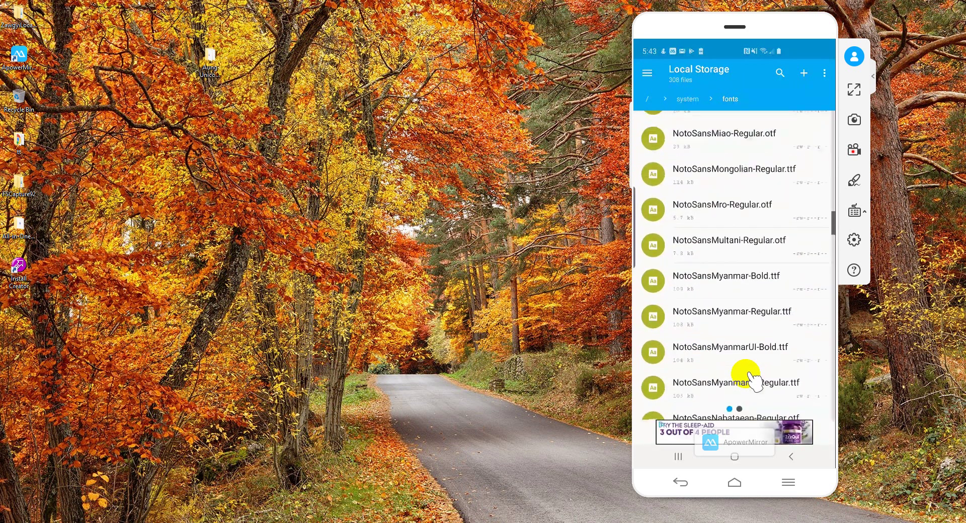
pyautogui.scroll(2, 745, 370)
pyautogui.scroll(-5, 750, 362)
pyautogui.scroll(-15, 753, 358)
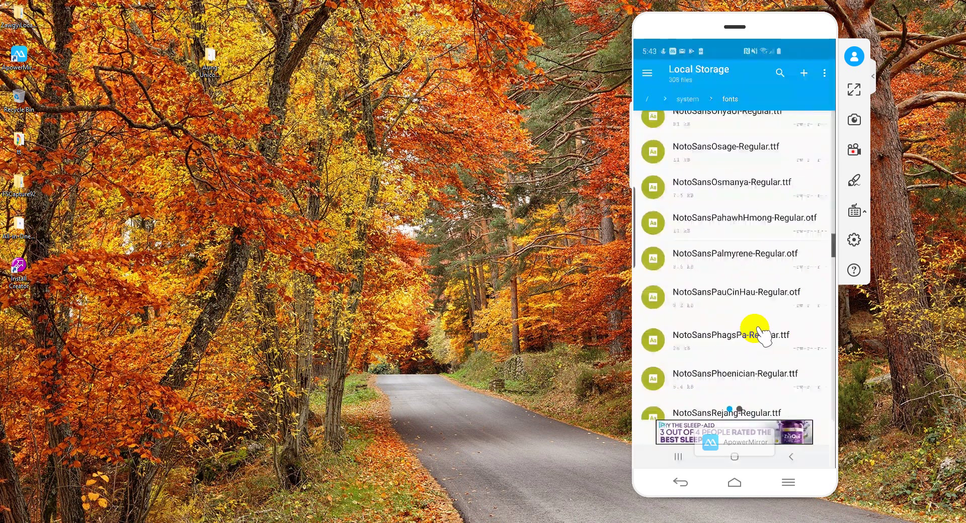
pyautogui.rightClick(834, 274)
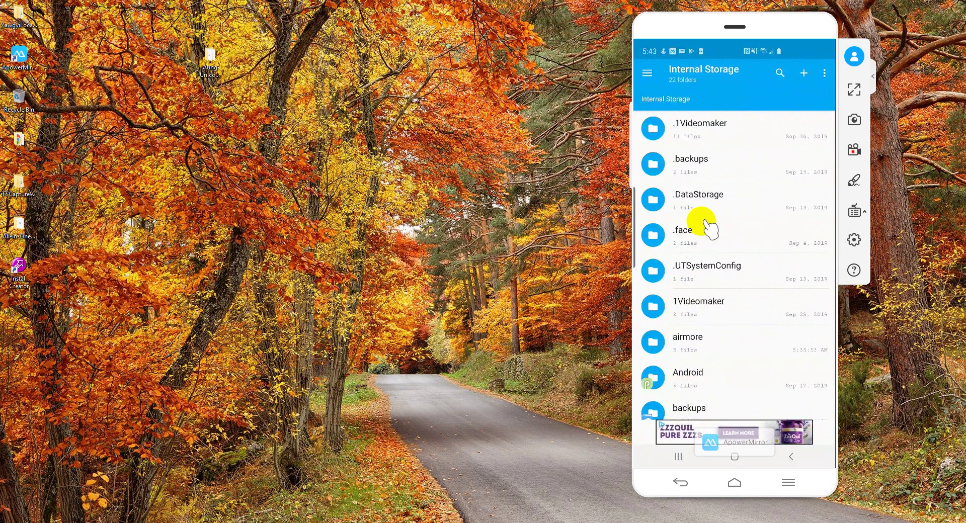
# Open the Root Directory from the drawer and enter the system folder
pyautogui.scroll(-5, 709, 229)
pyautogui.click(646, 74)
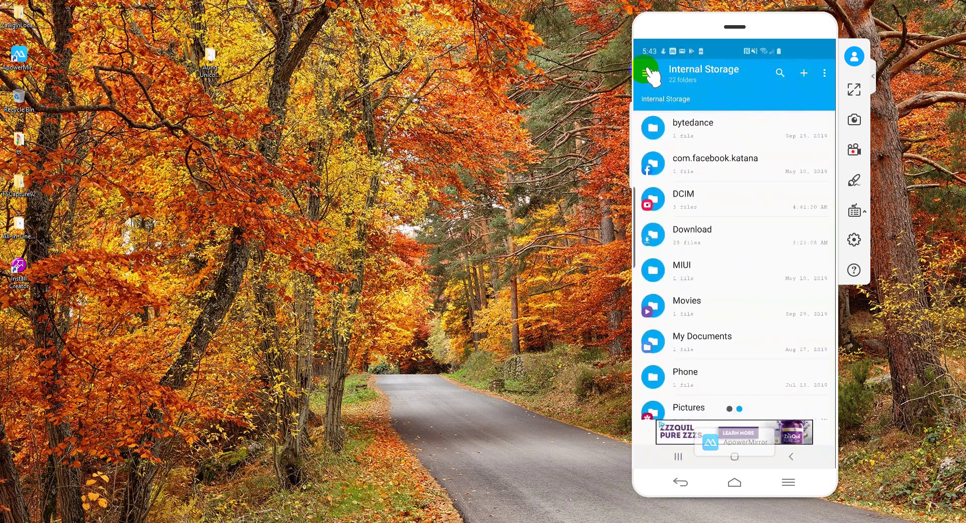
pyautogui.click(695, 177)
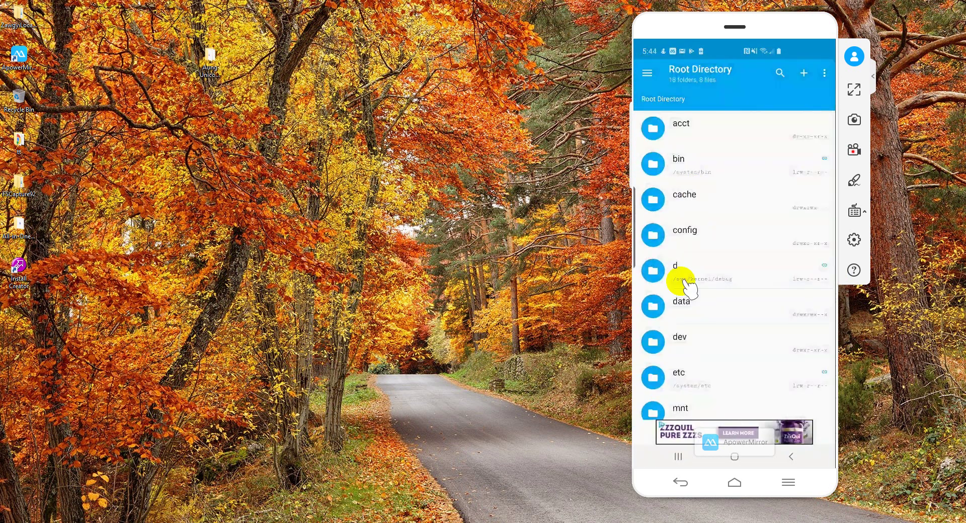
pyautogui.scroll(-5, 694, 372)
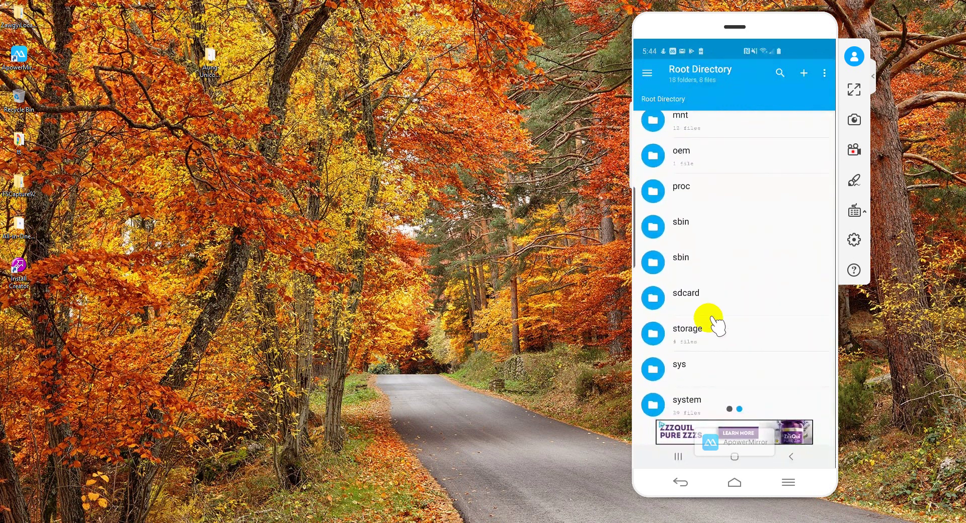
pyautogui.click(697, 390)
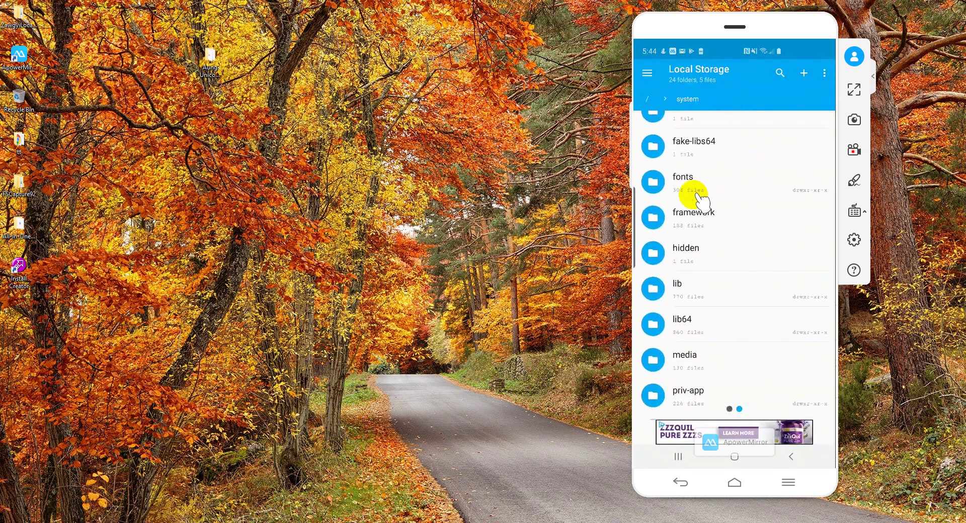
# Scroll the 308 files in /system/fonts to the SamsungMyanmarZawgyiUI entries
pyautogui.scroll(-15, 719, 224)
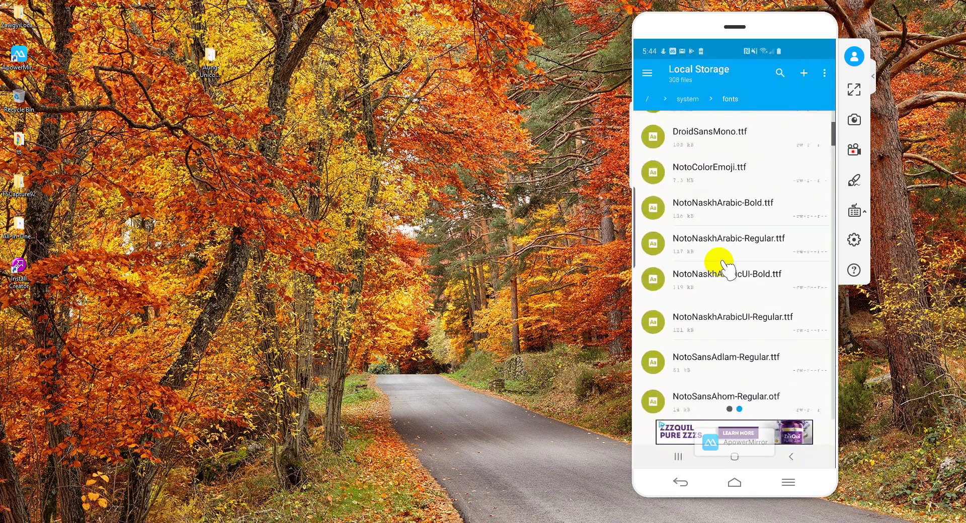
pyautogui.scroll(-15, 720, 271)
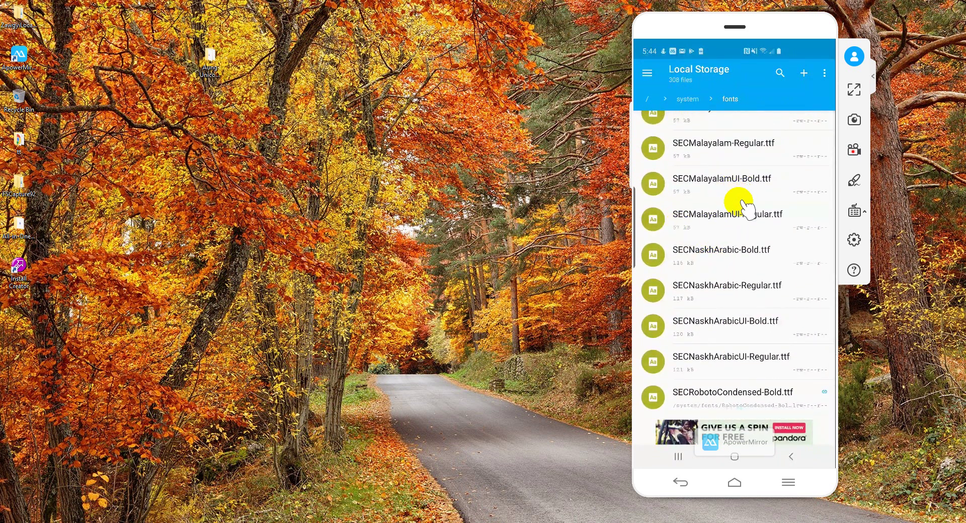
pyautogui.scroll(5, 741, 201)
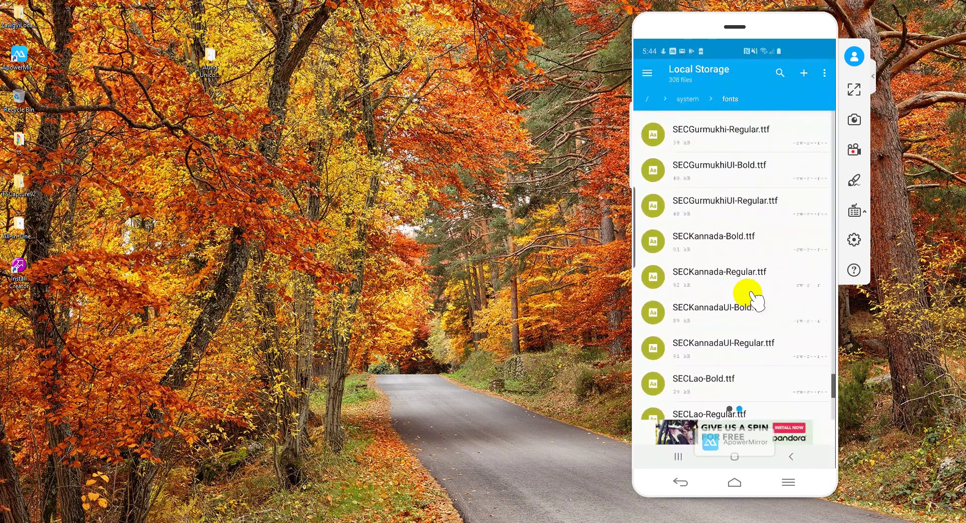
pyautogui.scroll(-5, 753, 284)
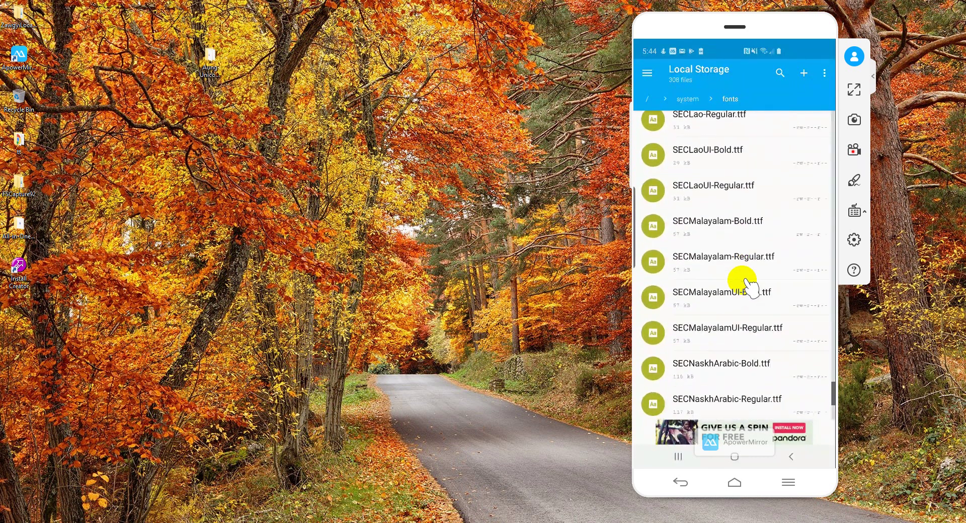
pyautogui.scroll(-7, 750, 284)
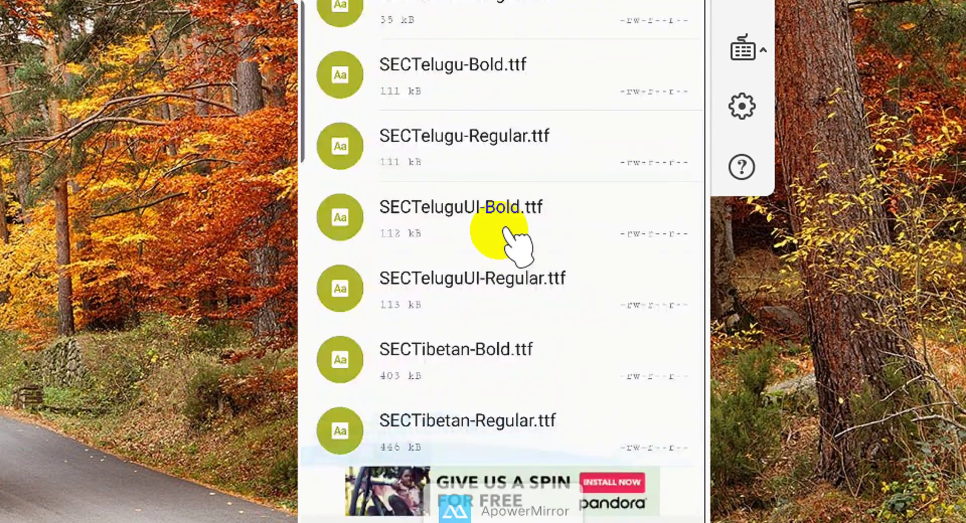
pyautogui.scroll(2, 734, 302)
pyautogui.scroll(10, 506, 236)
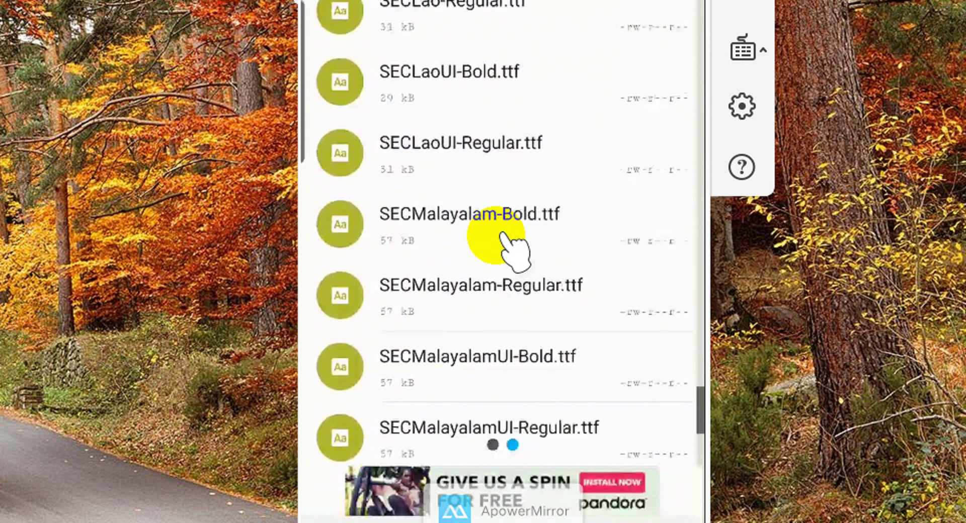
pyautogui.scroll(10, 503, 234)
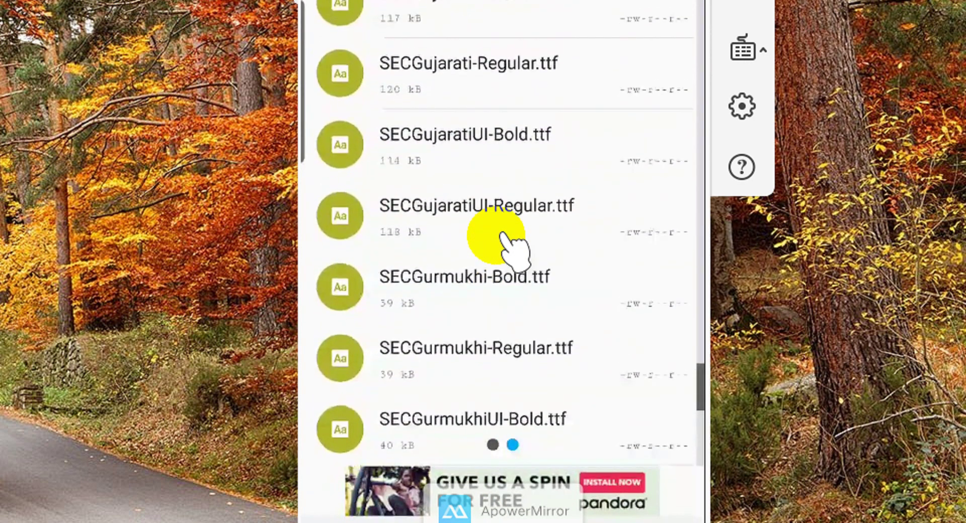
pyautogui.scroll(10, 503, 234)
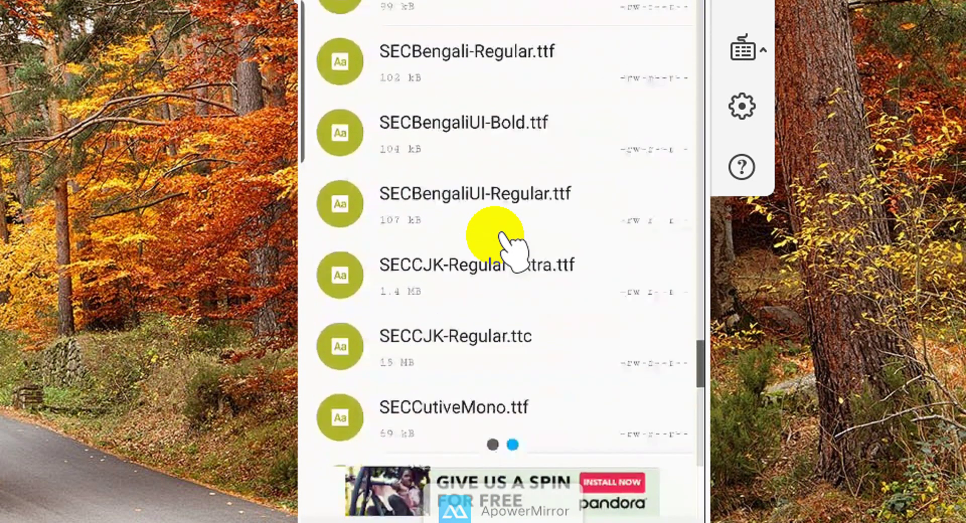
pyautogui.scroll(2, 504, 236)
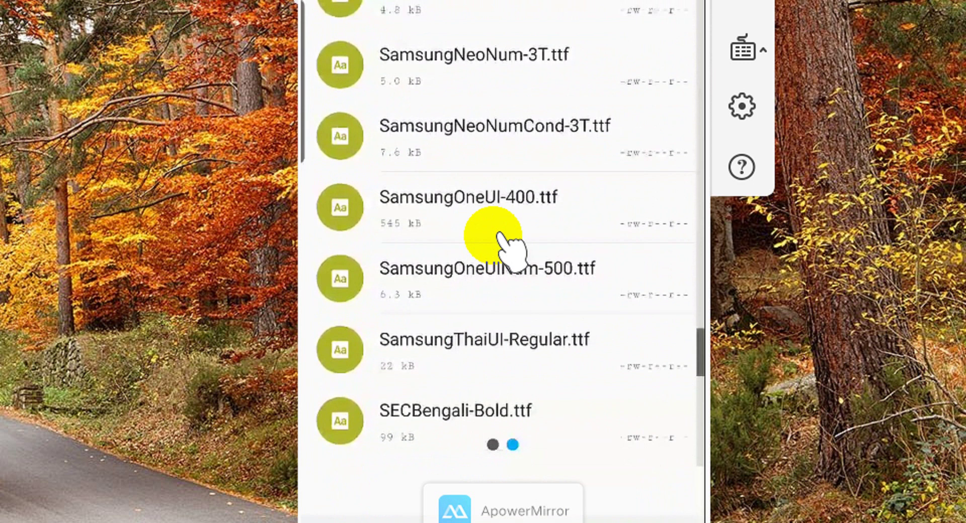
pyautogui.scroll(7, 498, 235)
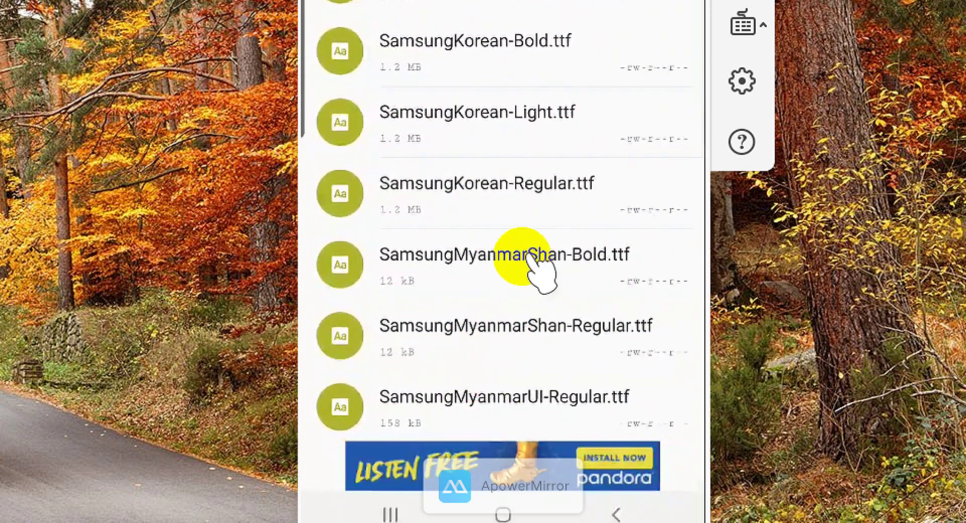
pyautogui.scroll(10, 523, 256)
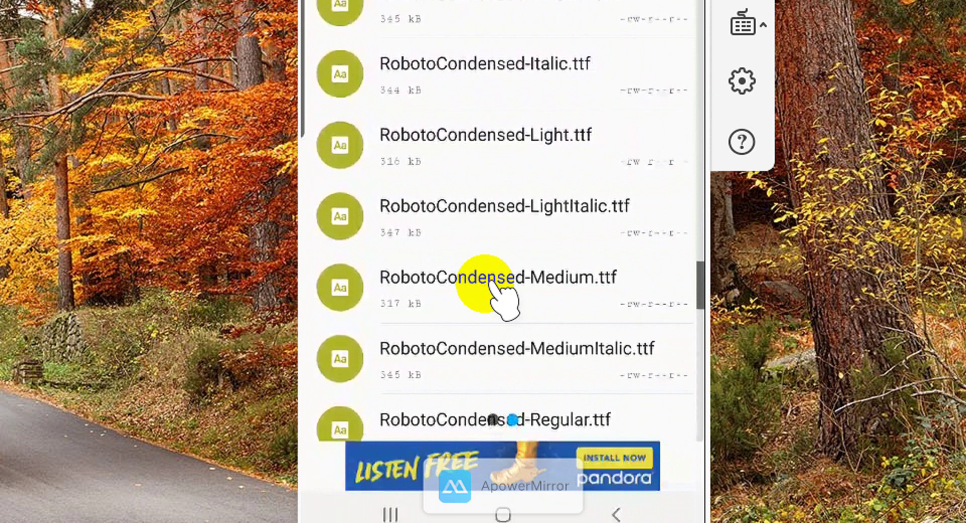
pyautogui.scroll(15, 491, 283)
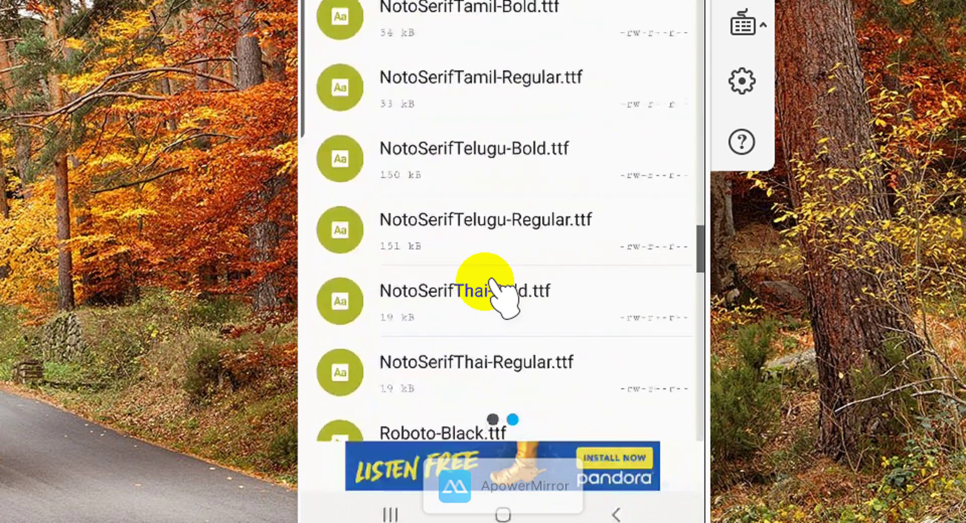
pyautogui.scroll(3, 490, 283)
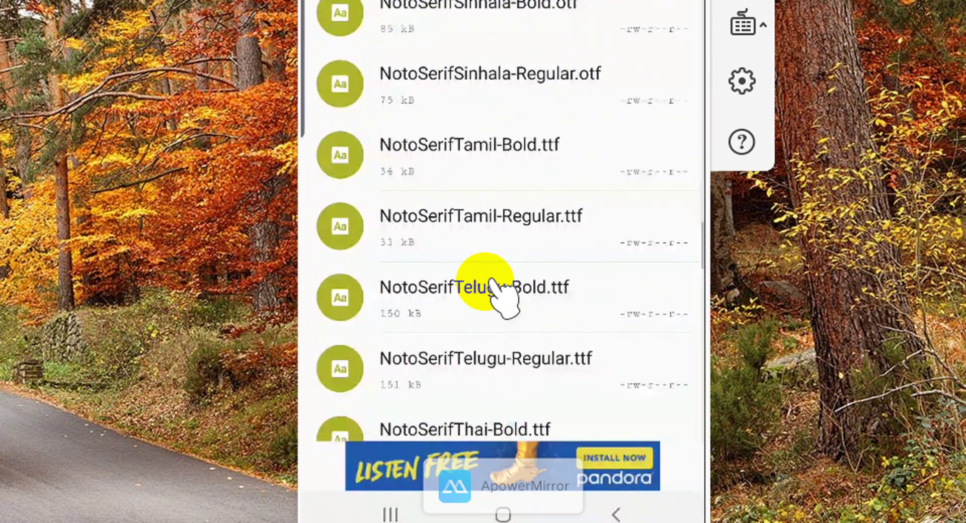
pyautogui.scroll(-15, 491, 282)
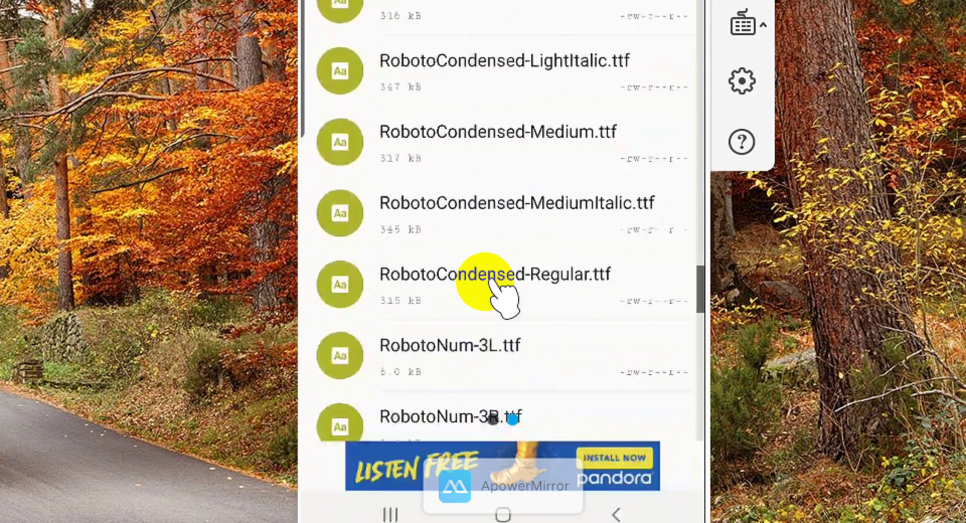
pyautogui.scroll(-12, 491, 285)
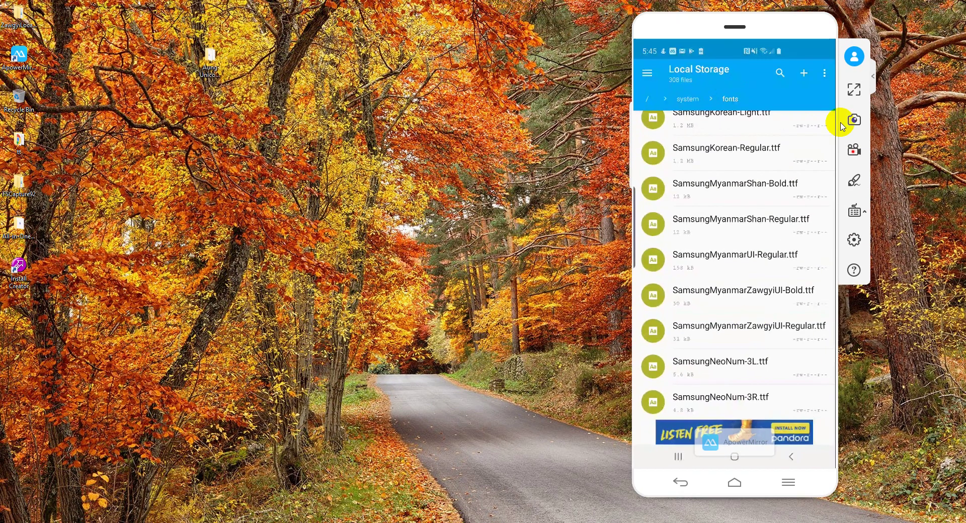
# Go home from Root Browser, open the app drawer's first page, and launch Settings
pyautogui.click(734, 456)
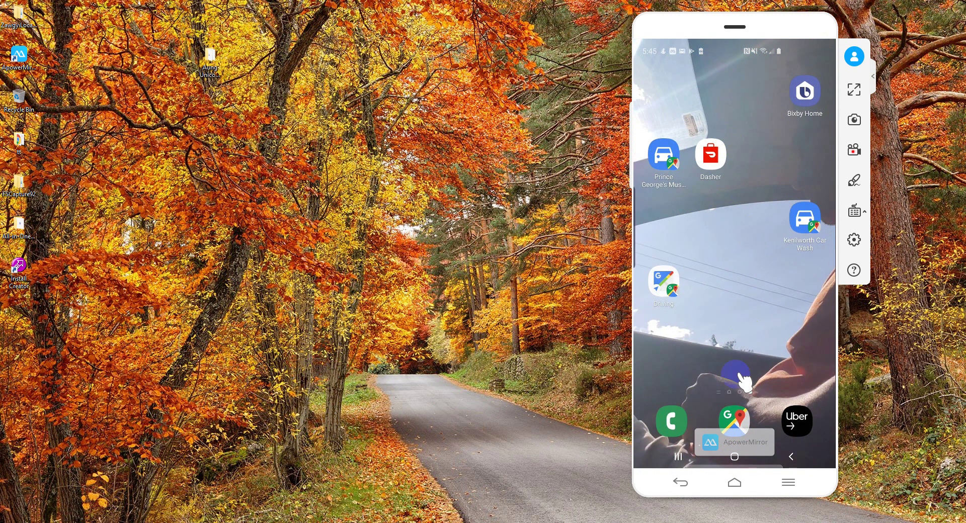
pyautogui.click(735, 456)
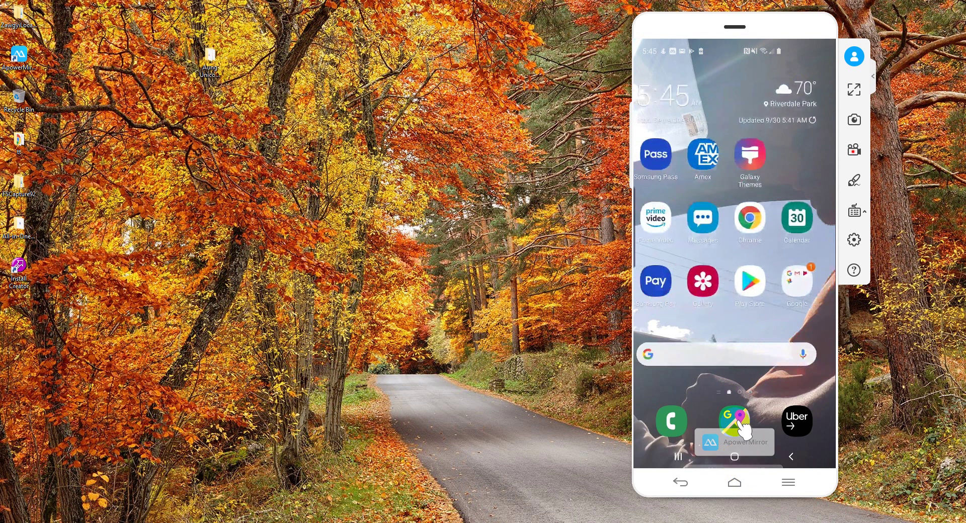
pyautogui.moveTo(748, 315); pyautogui.dragTo(769, 184)
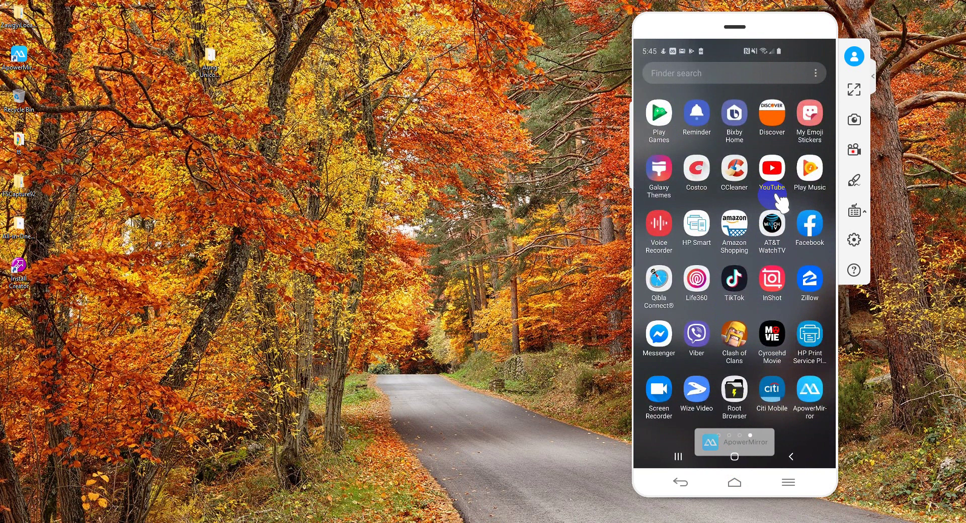
pyautogui.rightClick(753, 305)
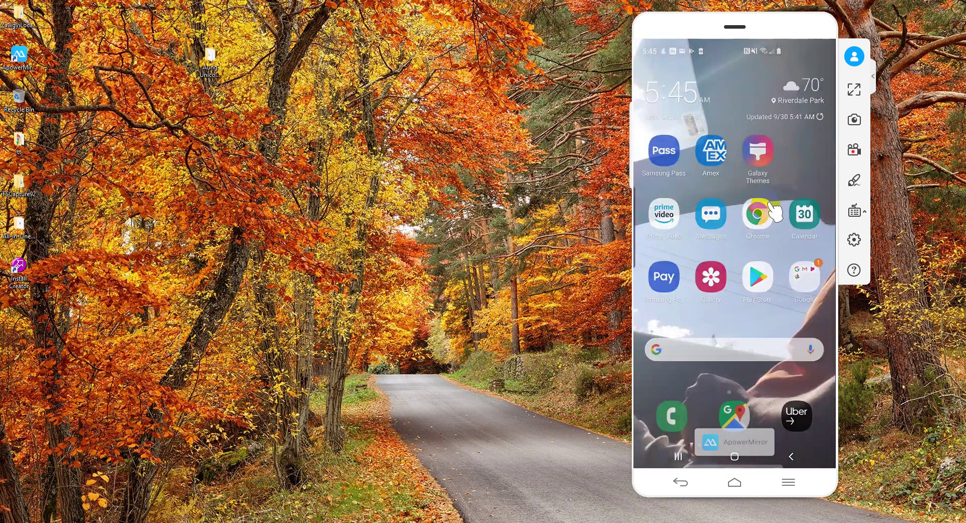
pyautogui.moveTo(755, 302); pyautogui.dragTo(799, 202)
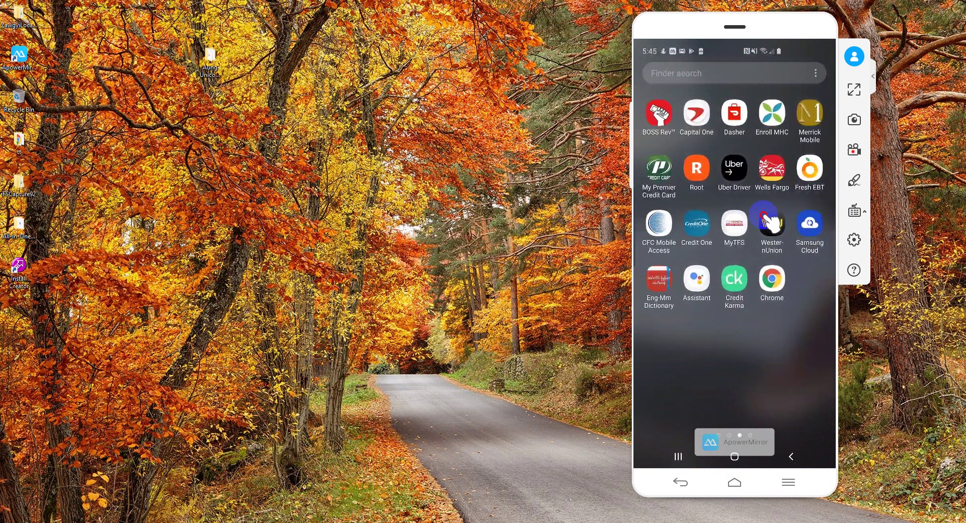
pyautogui.moveTo(725, 202); pyautogui.dragTo(798, 200)
pyautogui.click(697, 113)
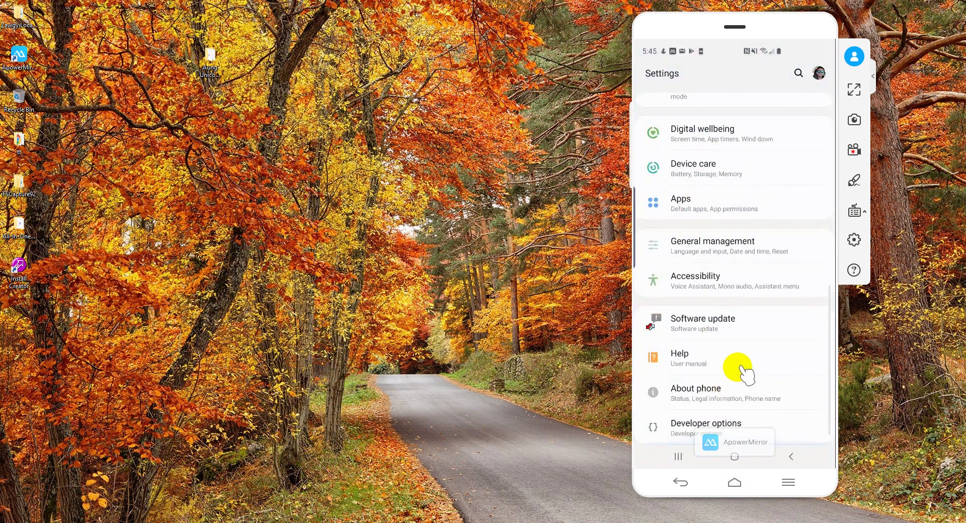
pyautogui.click(719, 247)
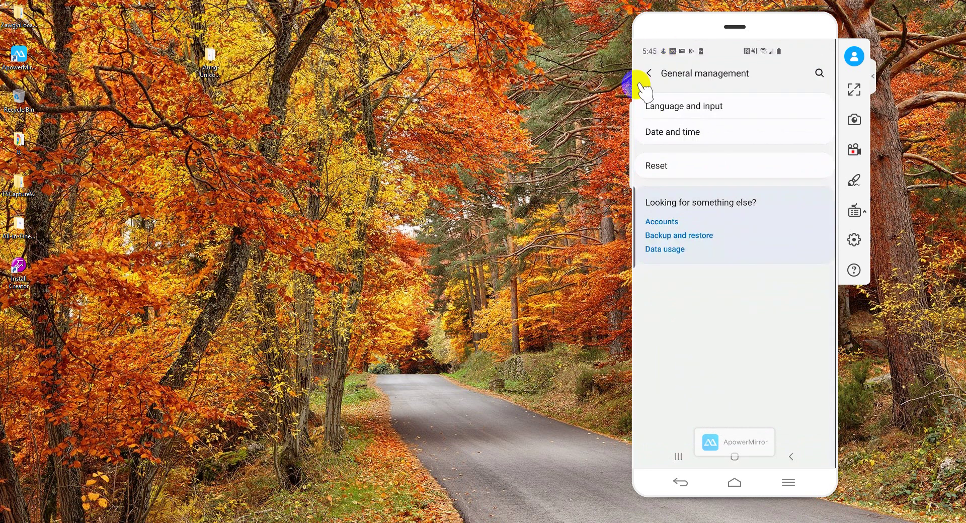
pyautogui.click(650, 74)
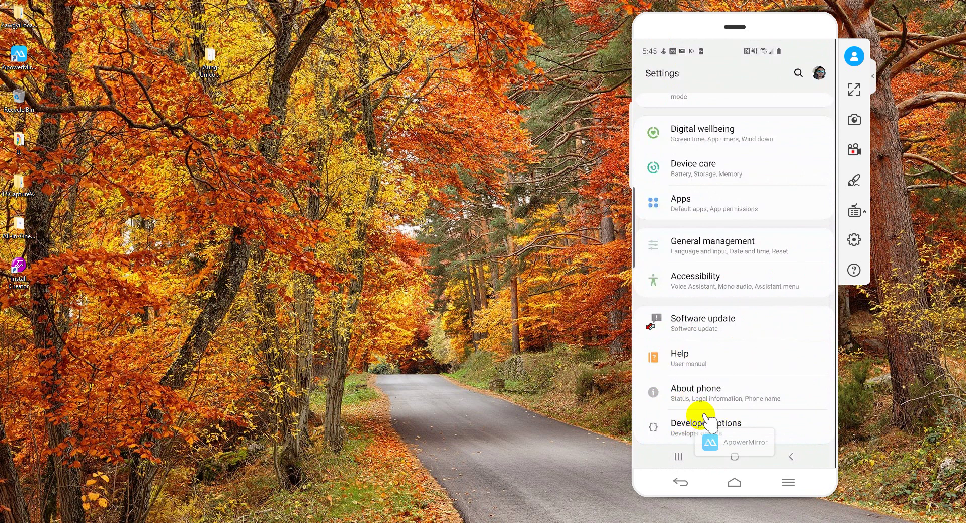
pyautogui.click(683, 424)
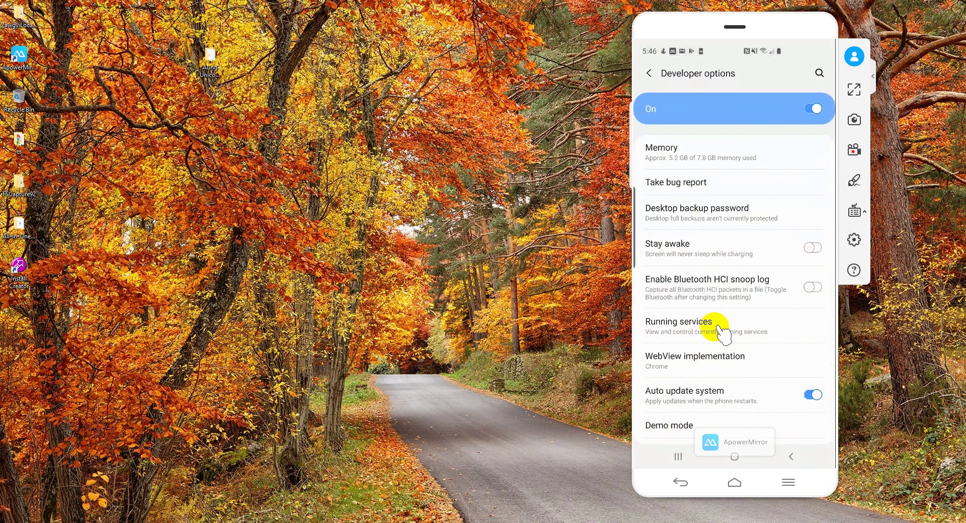
pyautogui.scroll(-3, 717, 330)
pyautogui.scroll(-2, 704, 321)
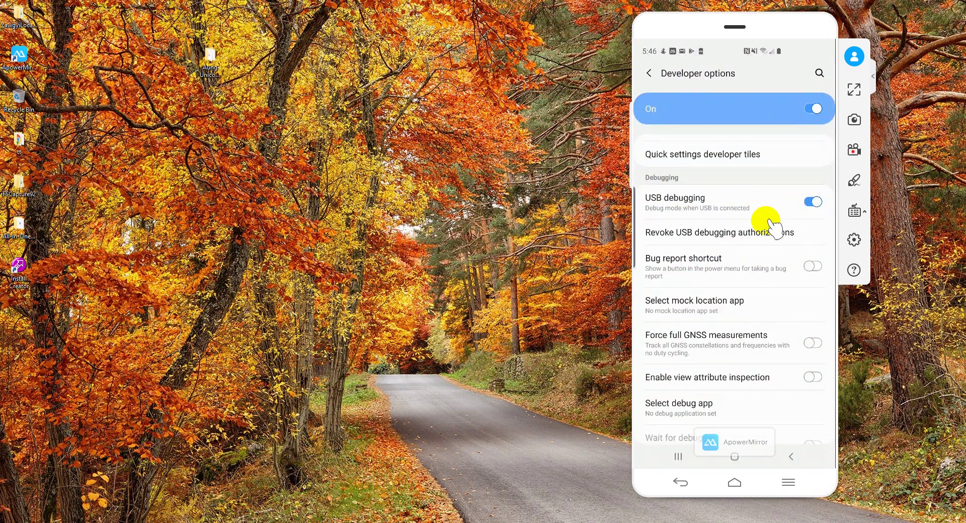
pyautogui.scroll(3, 764, 242)
pyautogui.scroll(5, 744, 267)
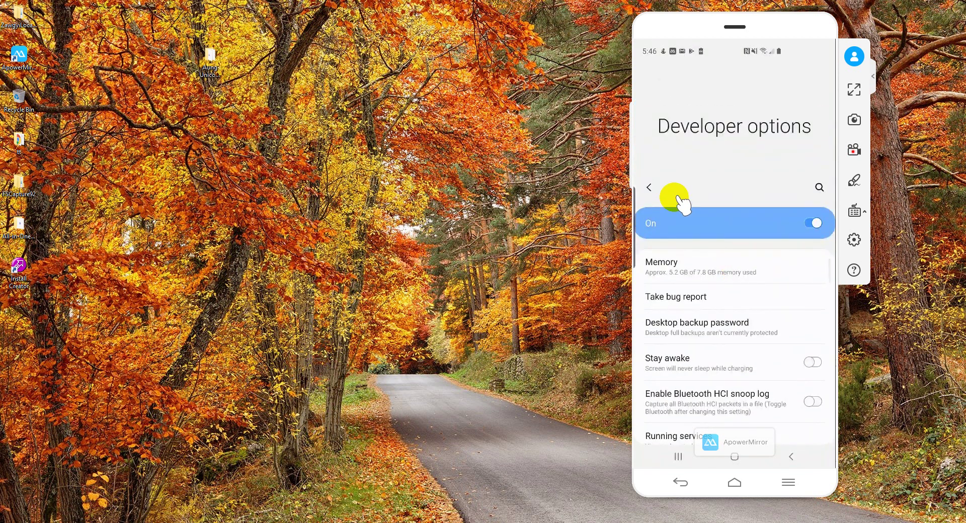
pyautogui.click(648, 188)
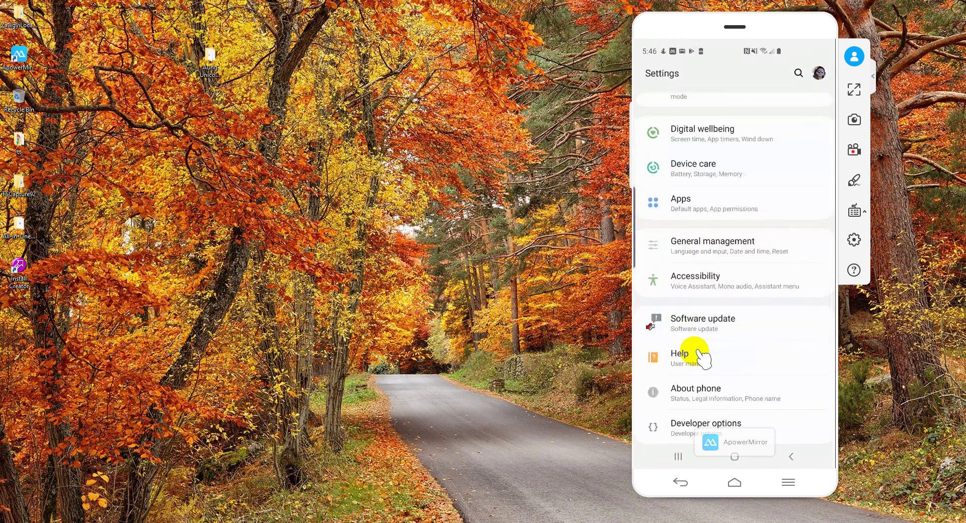
pyautogui.click(690, 427)
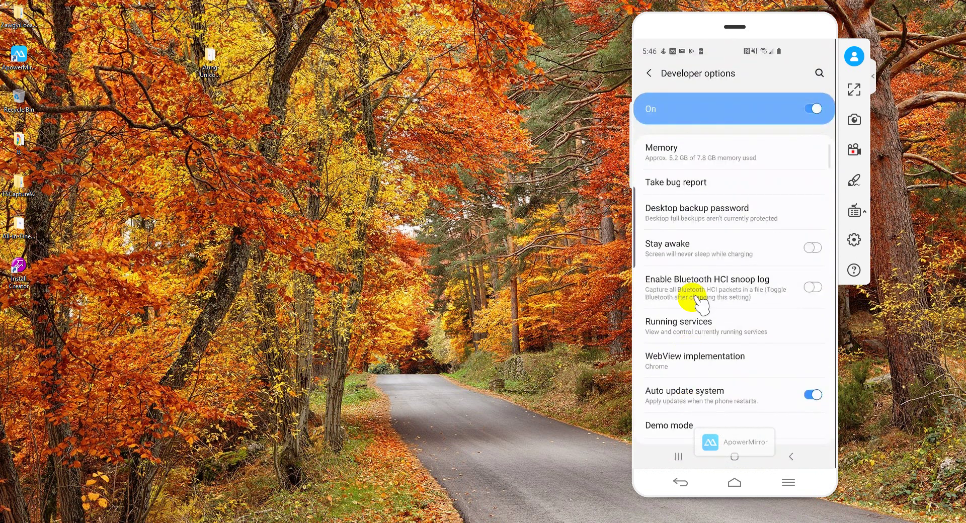
pyautogui.scroll(-7, 710, 261)
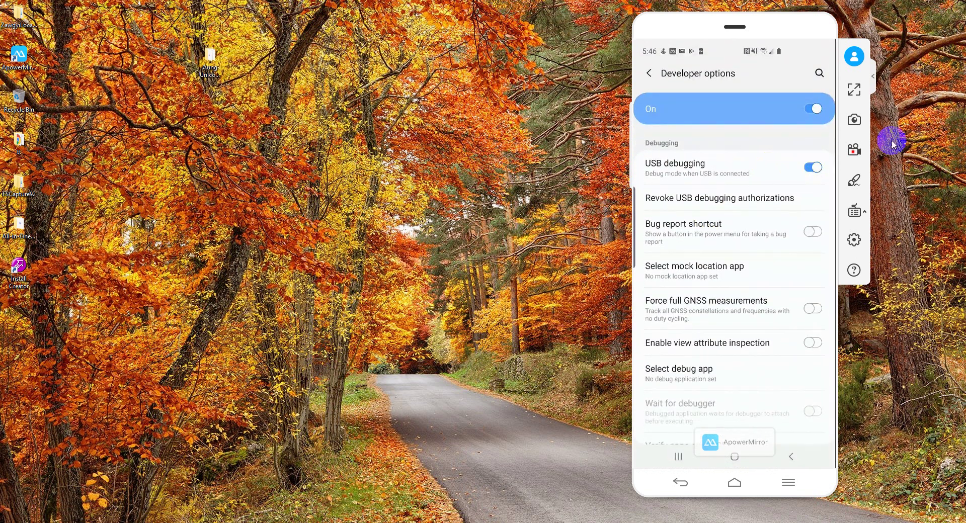
pyautogui.click(649, 73)
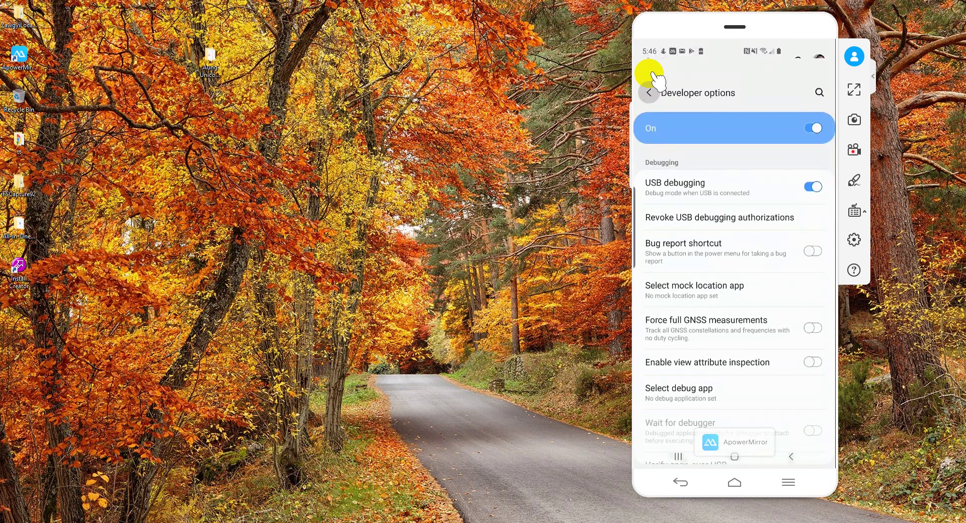
pyautogui.scroll(4, 734, 301)
pyautogui.scroll(5, 735, 308)
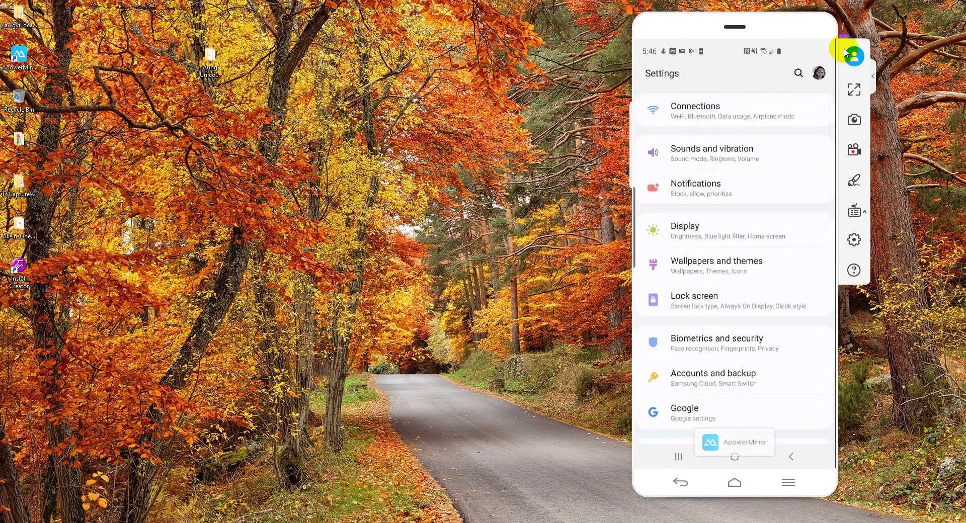
# Drag Myanmar-Uni-Samsung.exe from the Aung Unicode Changer folder to the desktop and minimize the folder
pyautogui.moveTo(807, 23)
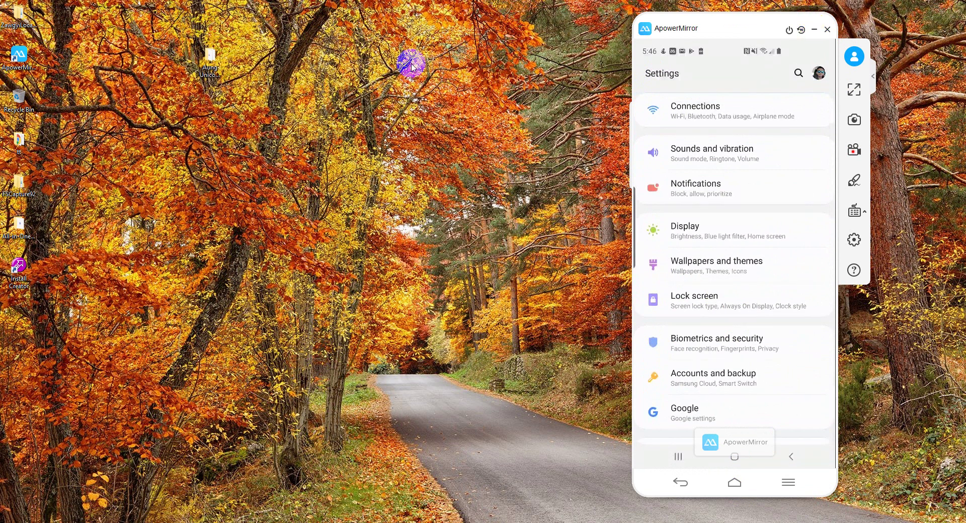
pyautogui.doubleClick(212, 58)
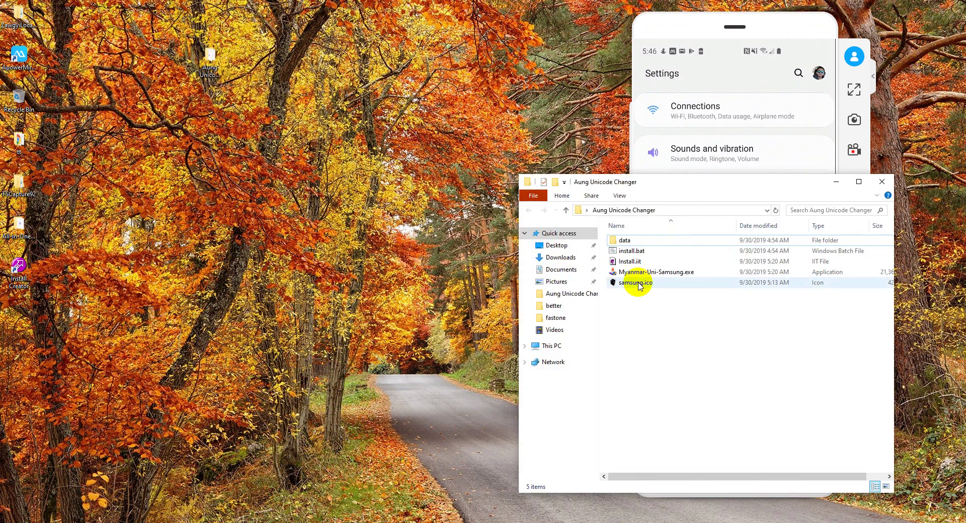
pyautogui.moveTo(649, 271); pyautogui.dragTo(441, 151)
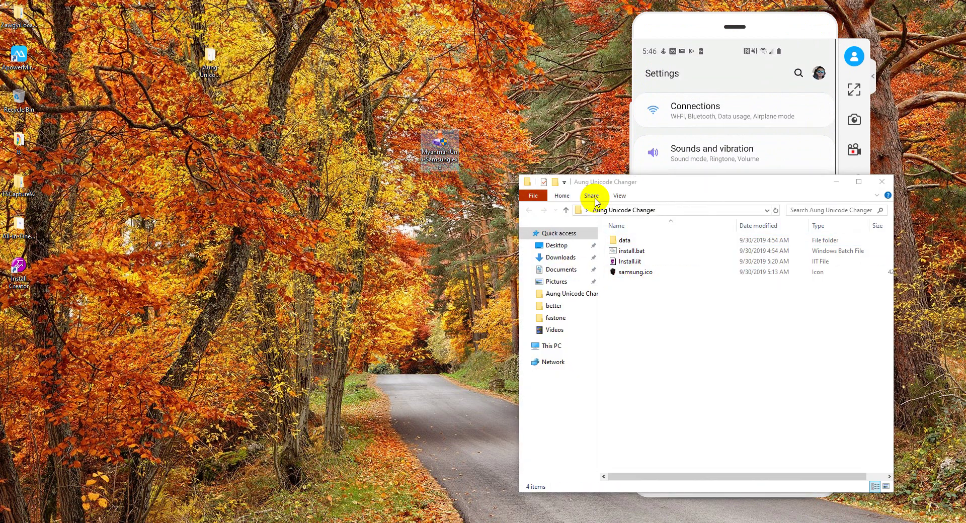
pyautogui.click(836, 182)
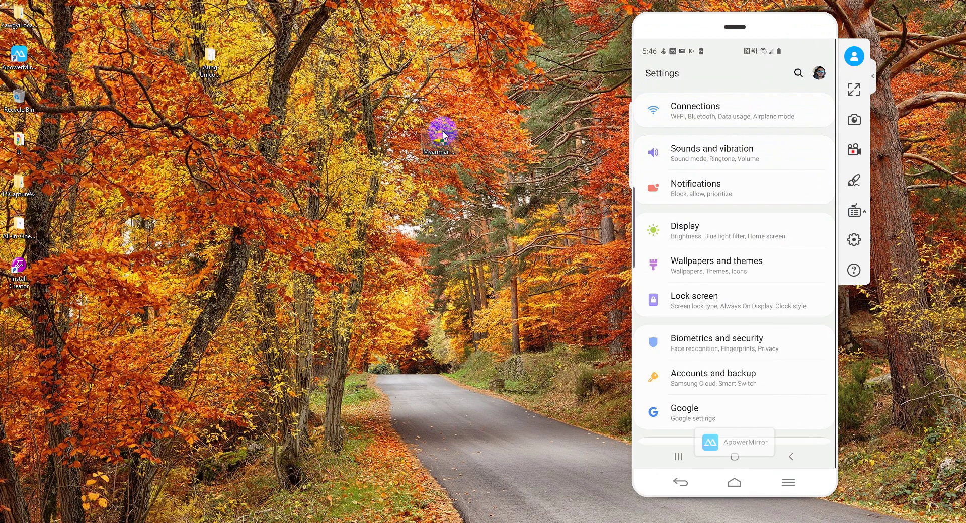
# Tidy the installer icon on the desktop and launch Myanmar-Uni-Samsung.exe
pyautogui.moveTo(443, 143); pyautogui.dragTo(431, 92)
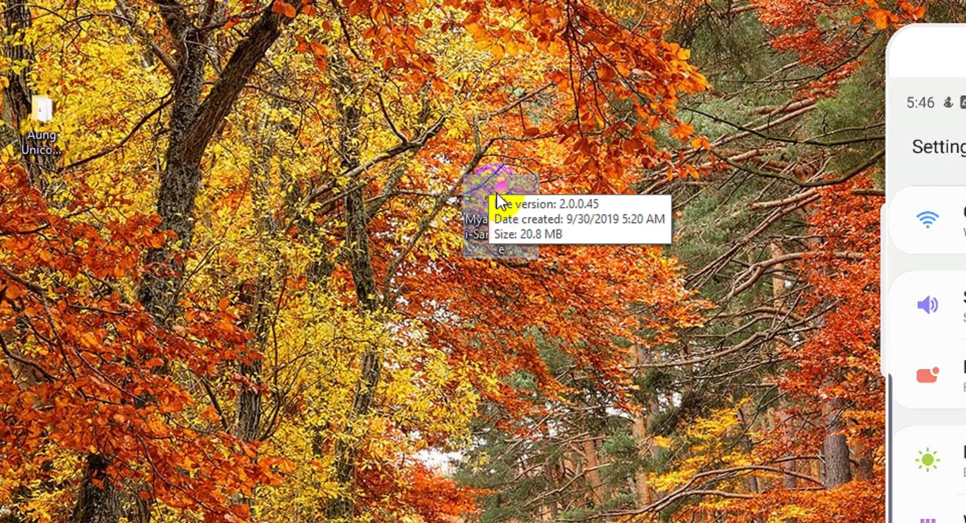
pyautogui.moveTo(497, 193)
pyautogui.mouseDown()
pyautogui.moveTo(409, 204)
pyautogui.moveTo(503, 187)
pyautogui.mouseUp()
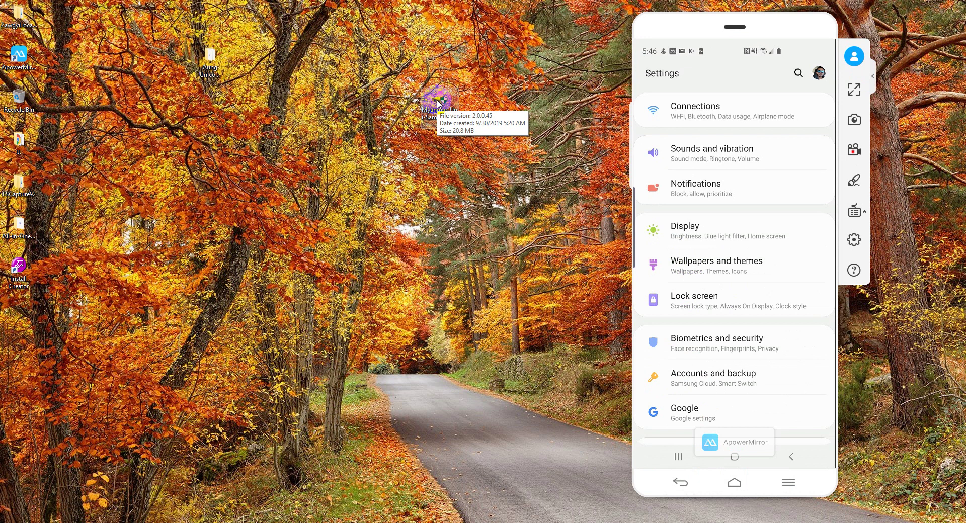
pyautogui.click(438, 102)
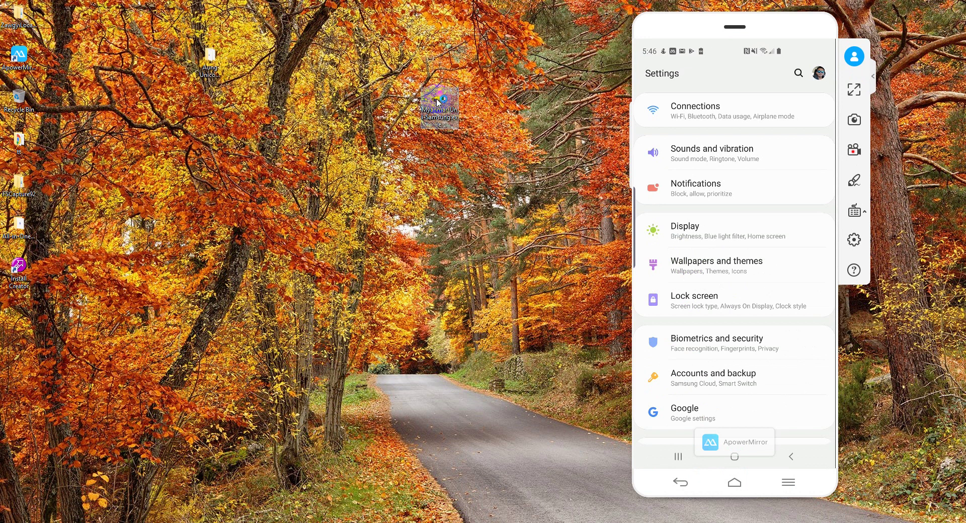
pyautogui.doubleClick(438, 102)
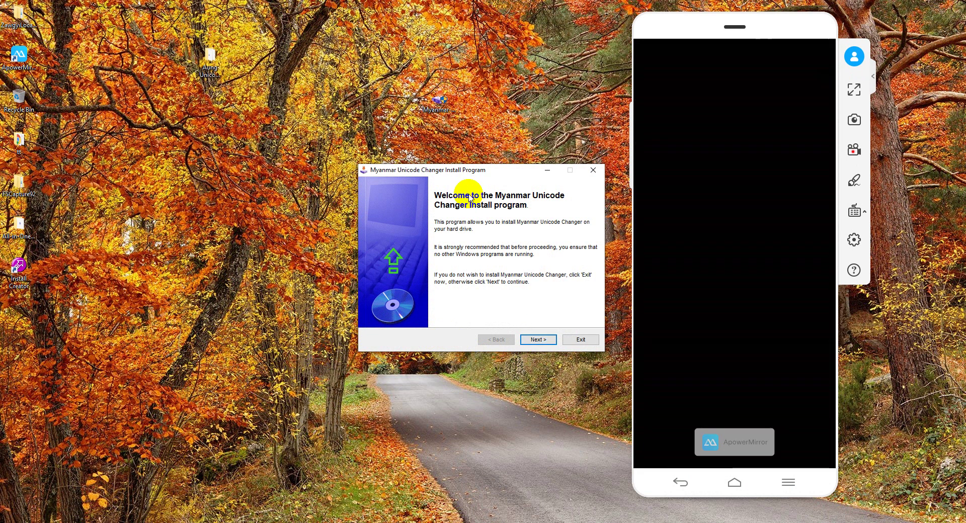
# Install Myanmar Unicode Changer into C:\Program Files (x86)\Myanmar Unicode Changer, creating the folder, then finish
pyautogui.click(537, 340)
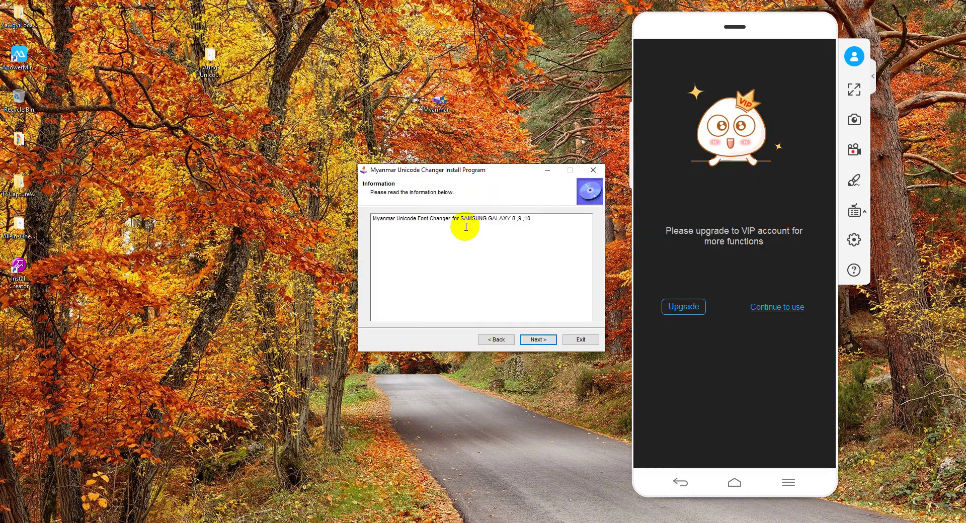
pyautogui.click(538, 340)
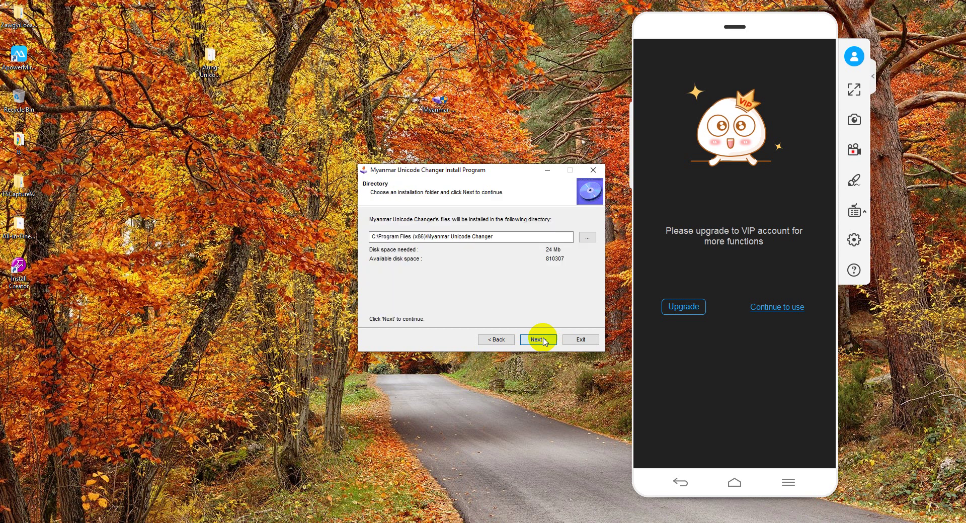
pyautogui.click(543, 341)
pyautogui.click(515, 299)
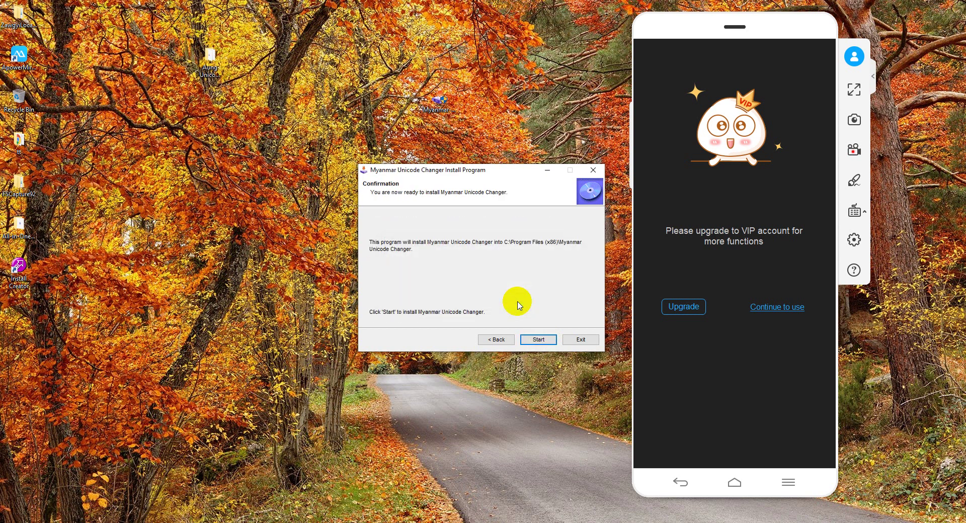
pyautogui.click(536, 340)
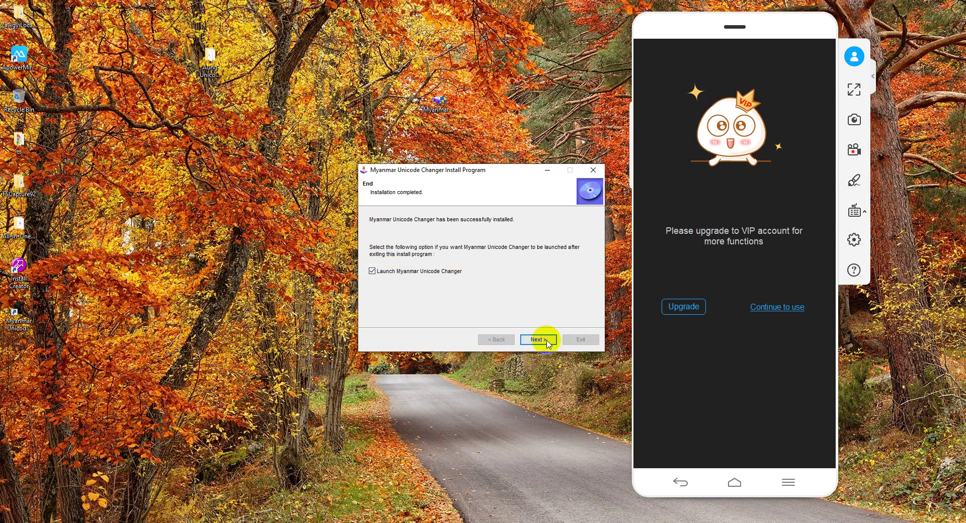
pyautogui.click(546, 342)
pyautogui.click(578, 340)
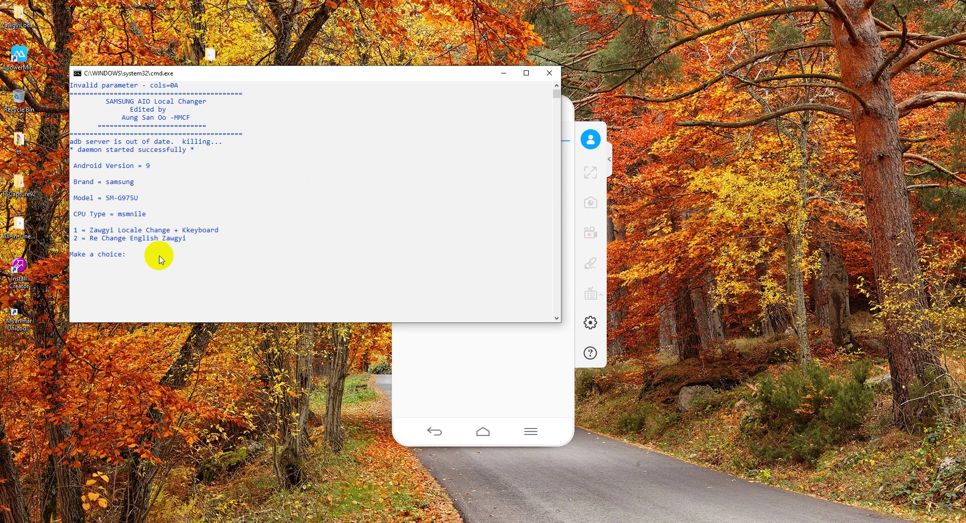
# Enter choice 1, Zawgyi Locale Change + Kkeyboard, at the changer's 'Make a choice:' prompt
pyautogui.click(69, 245)
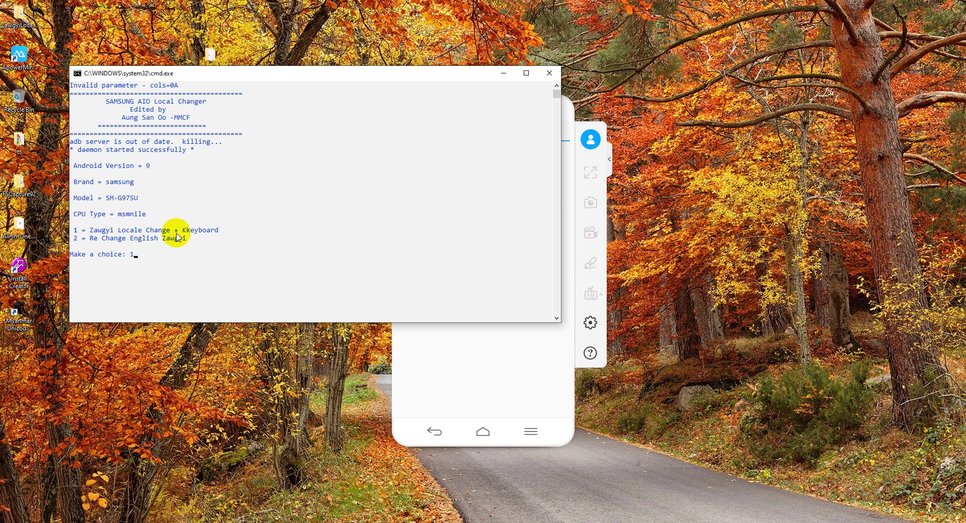
pyautogui.press('Return')
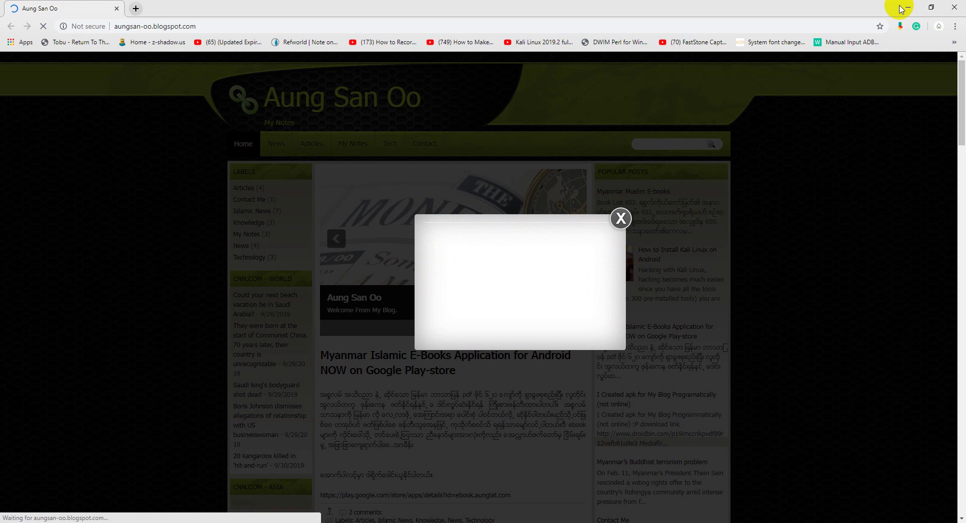
# Close the blog browser, reconnect the phone over USB, and move the mirror window upper right
pyautogui.click(954, 8)
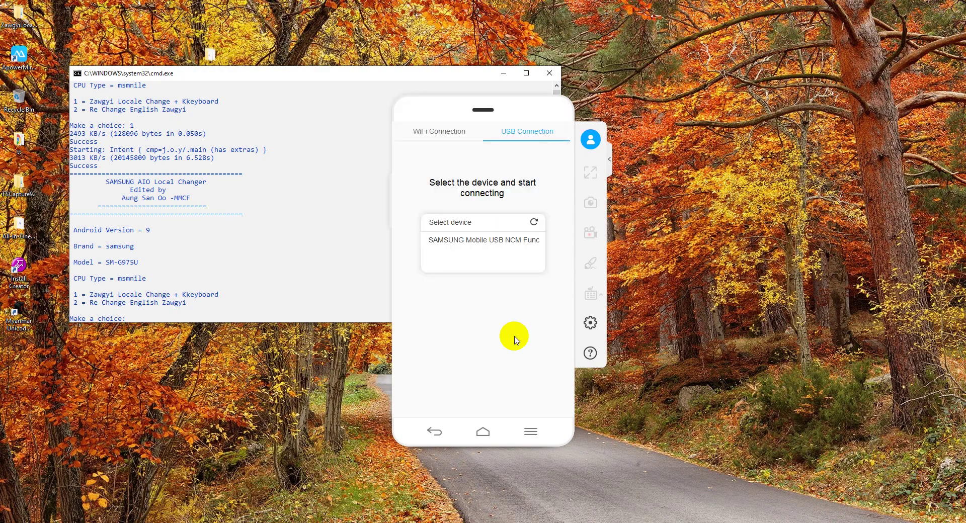
pyautogui.click(479, 241)
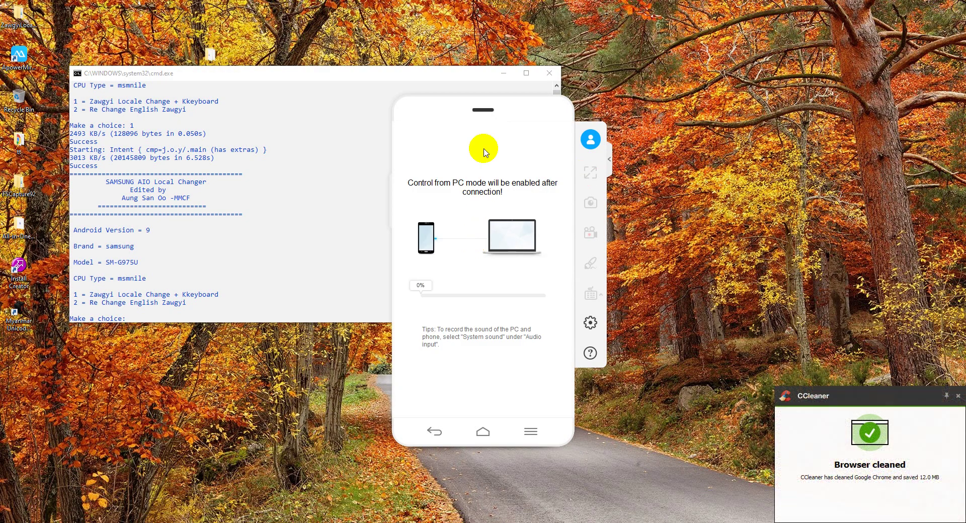
pyautogui.moveTo(481, 108); pyautogui.dragTo(695, 37)
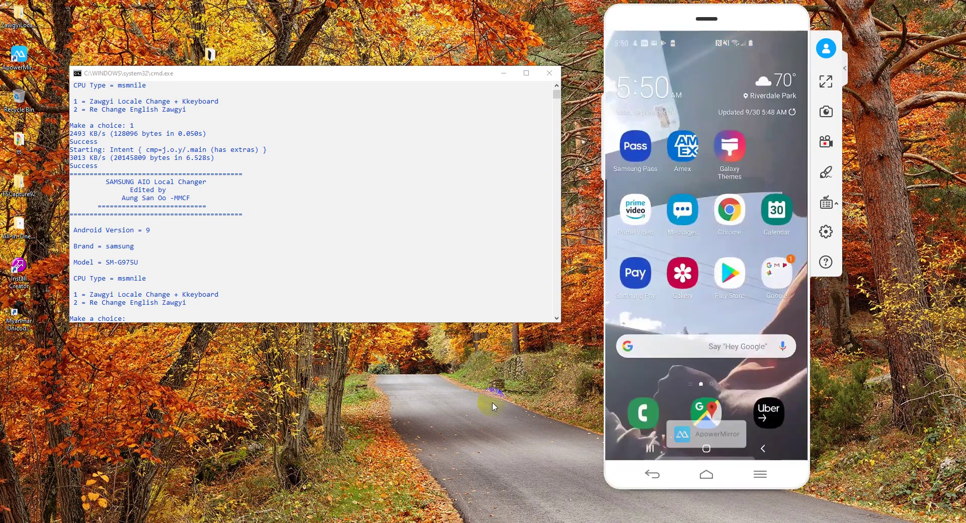
pyautogui.moveTo(712, 297); pyautogui.dragTo(754, 206)
pyautogui.moveTo(669, 206)
pyautogui.mouseDown()
pyautogui.moveTo(754, 203)
pyautogui.moveTo(685, 201)
pyautogui.mouseUp()
pyautogui.click(674, 118)
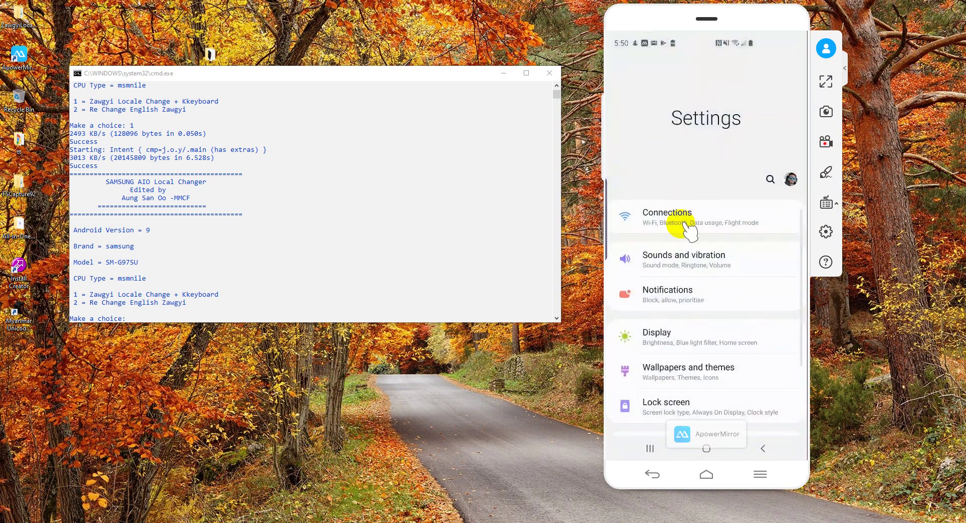
pyautogui.scroll(-5, 694, 282)
pyautogui.scroll(-5, 703, 310)
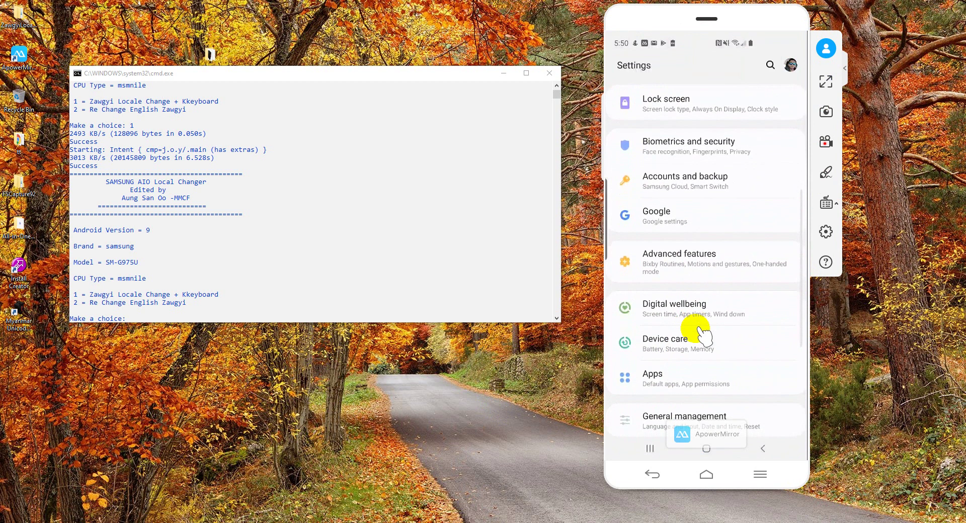
pyautogui.click(711, 238)
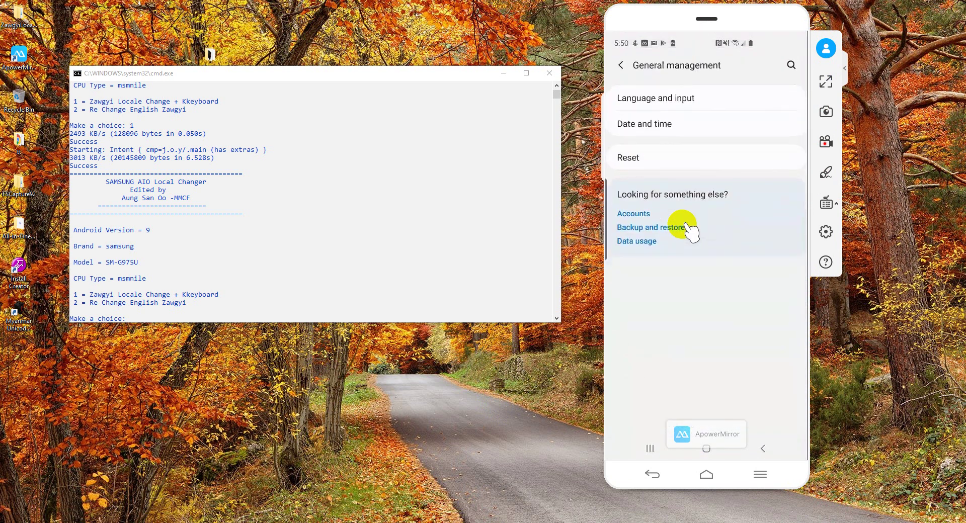
pyautogui.click(673, 100)
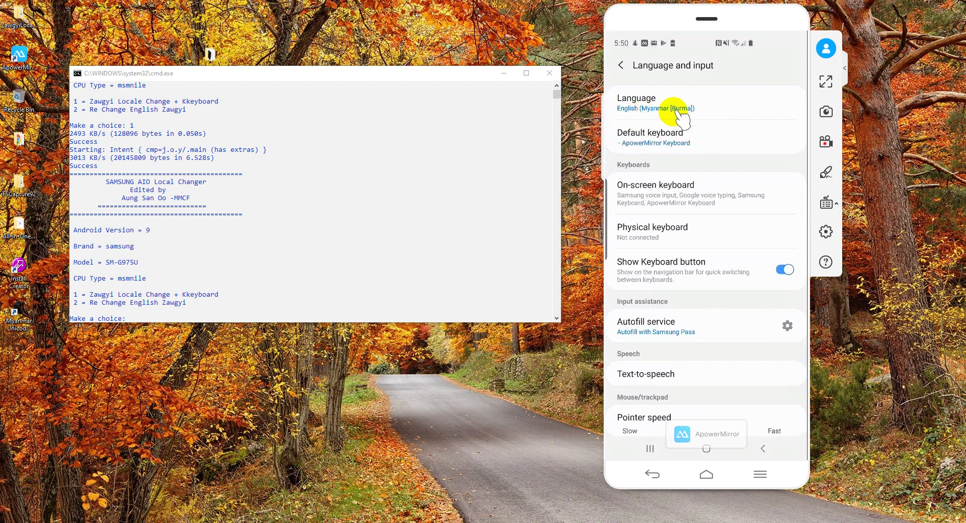
pyautogui.click(622, 66)
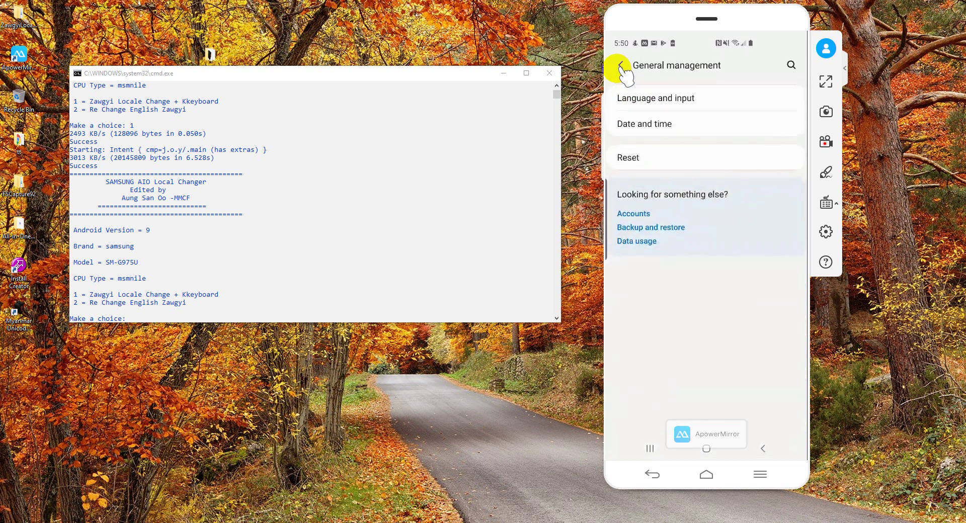
pyautogui.click(704, 459)
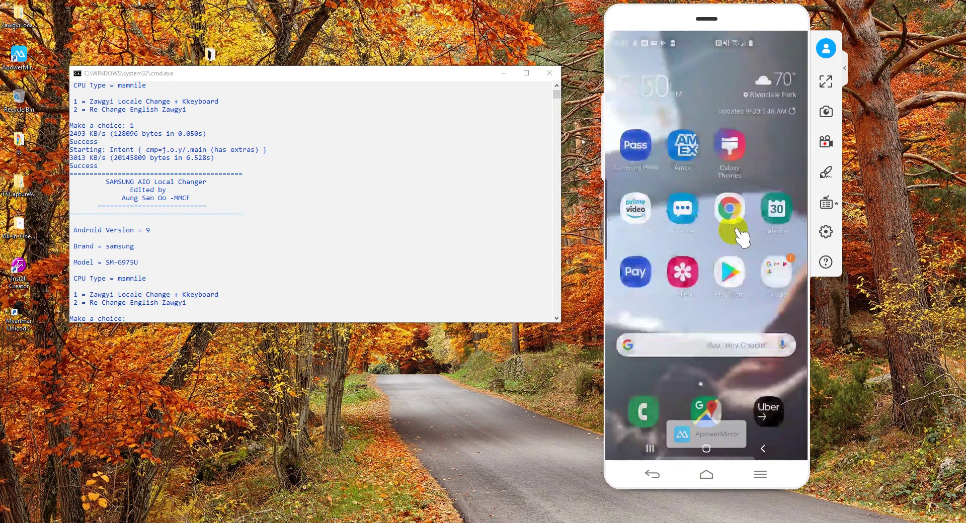
# Page through the app drawer to its last page and launch KKeyboard
pyautogui.moveTo(742, 252); pyautogui.dragTo(677, 267)
pyautogui.moveTo(777, 282); pyautogui.dragTo(735, 301)
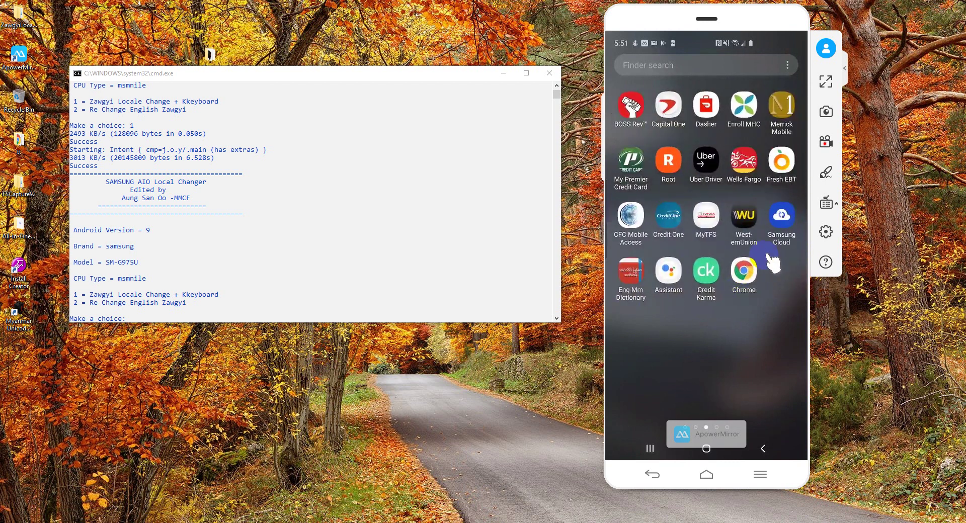
pyautogui.moveTo(772, 261); pyautogui.dragTo(724, 275)
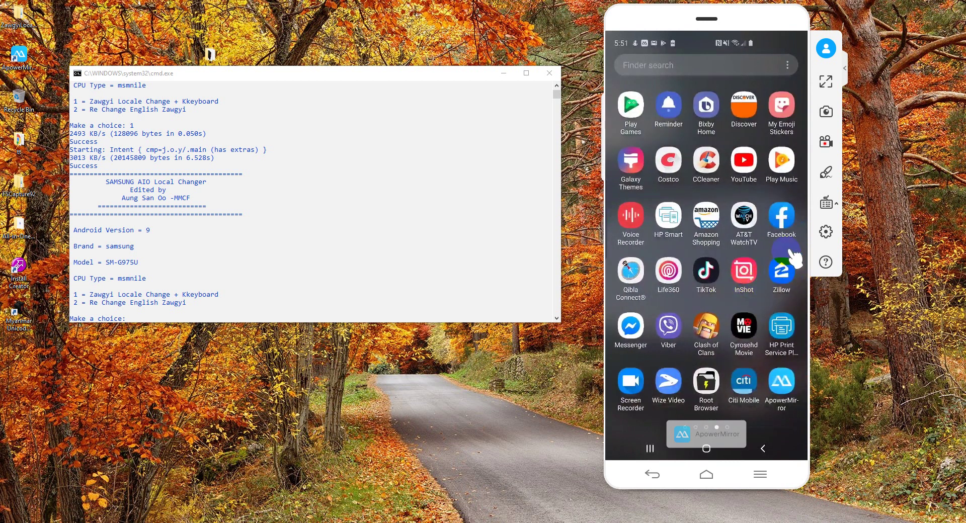
pyautogui.moveTo(774, 254); pyautogui.dragTo(662, 201)
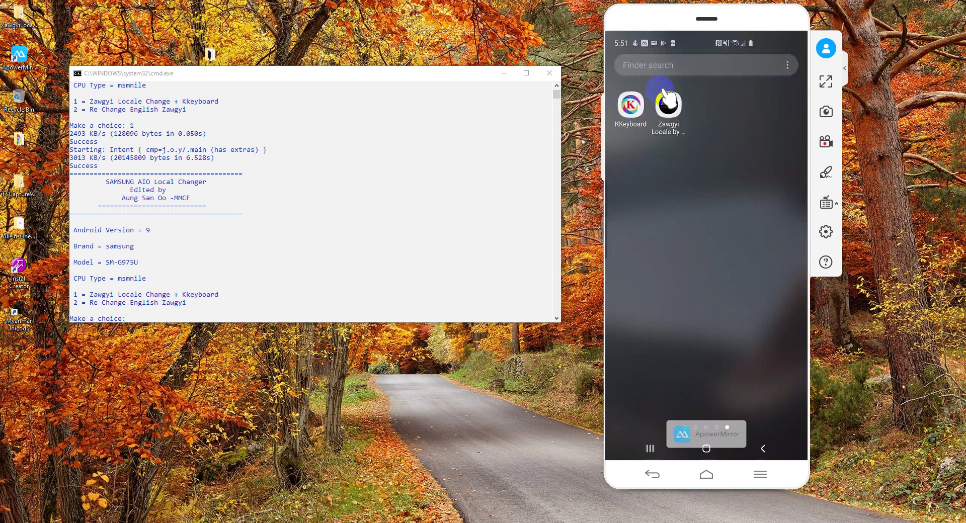
pyautogui.click(632, 104)
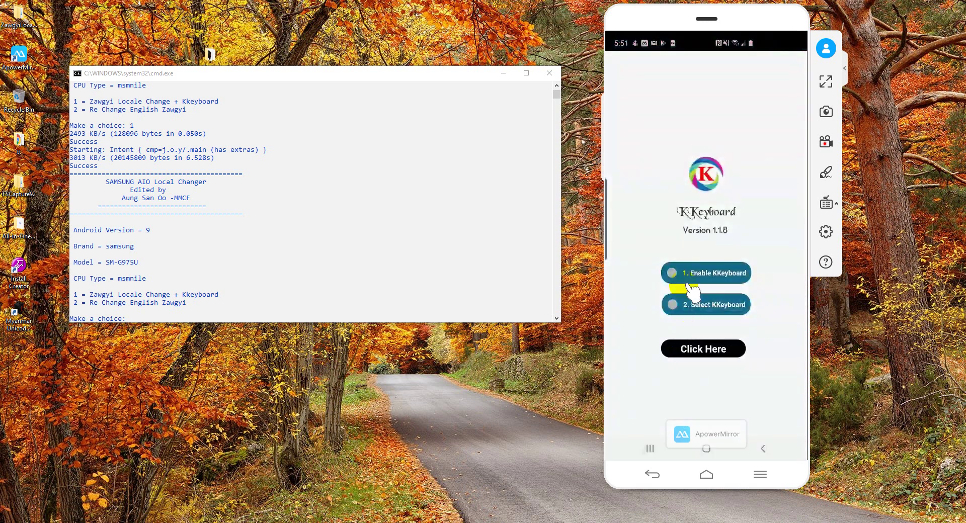
# Go back to the home screen, bring the command prompt forward, then relaunch KKeyboard from the drawer
pyautogui.click(706, 473)
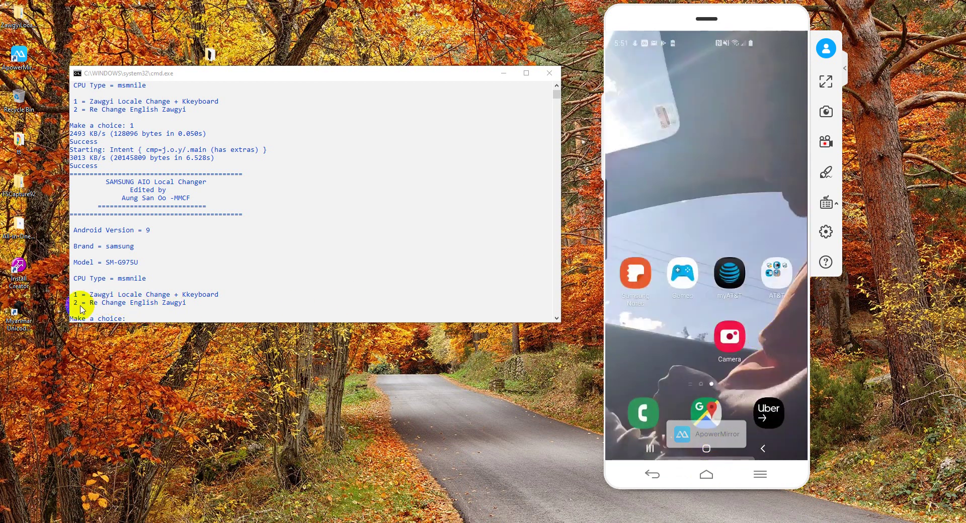
pyautogui.click(135, 319)
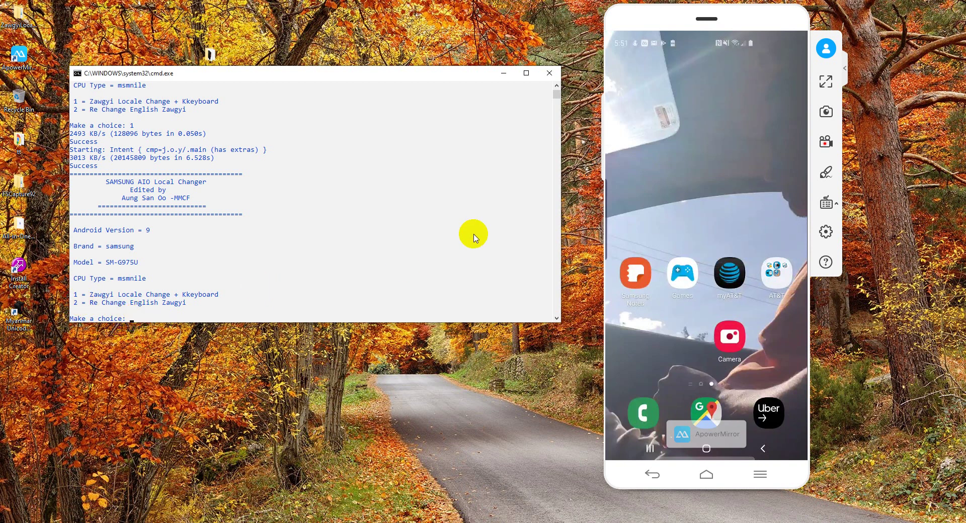
pyautogui.moveTo(734, 399); pyautogui.dragTo(752, 236)
pyautogui.click(633, 115)
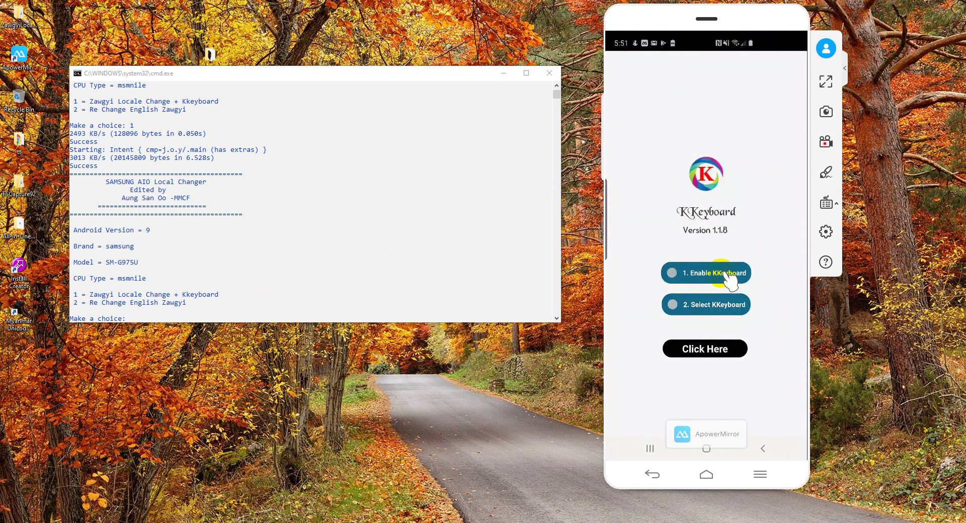
# Switch KKeyboard on in the virtual keyboard list and confirm both warning notices
pyautogui.click(717, 349)
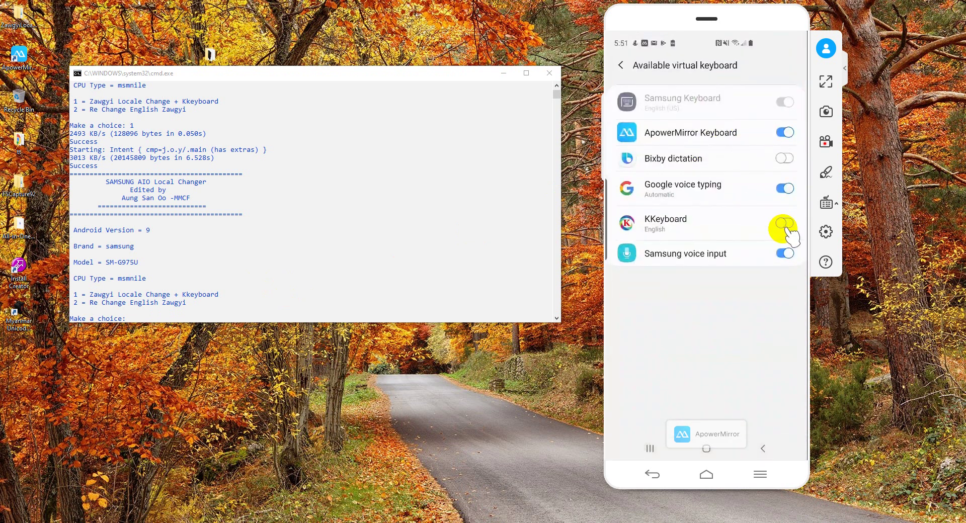
pyautogui.click(784, 223)
pyautogui.click(750, 413)
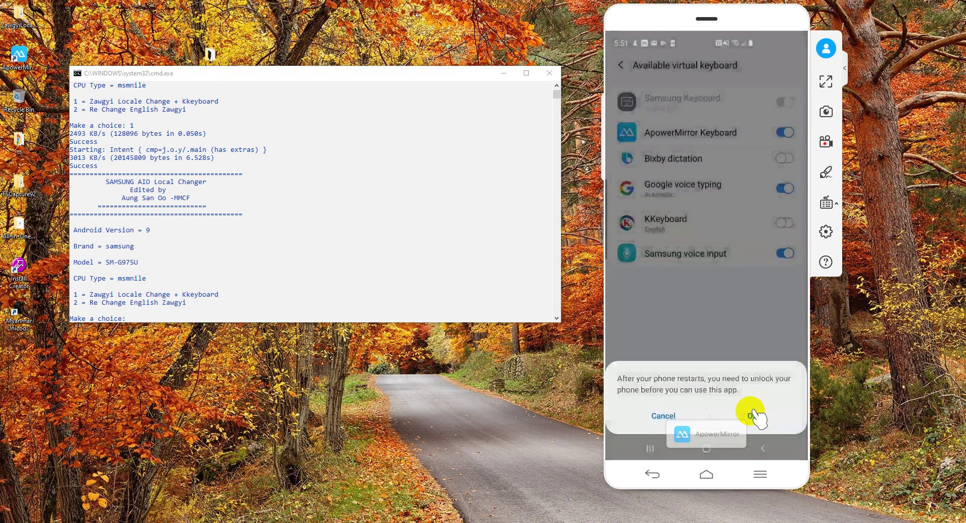
pyautogui.click(750, 415)
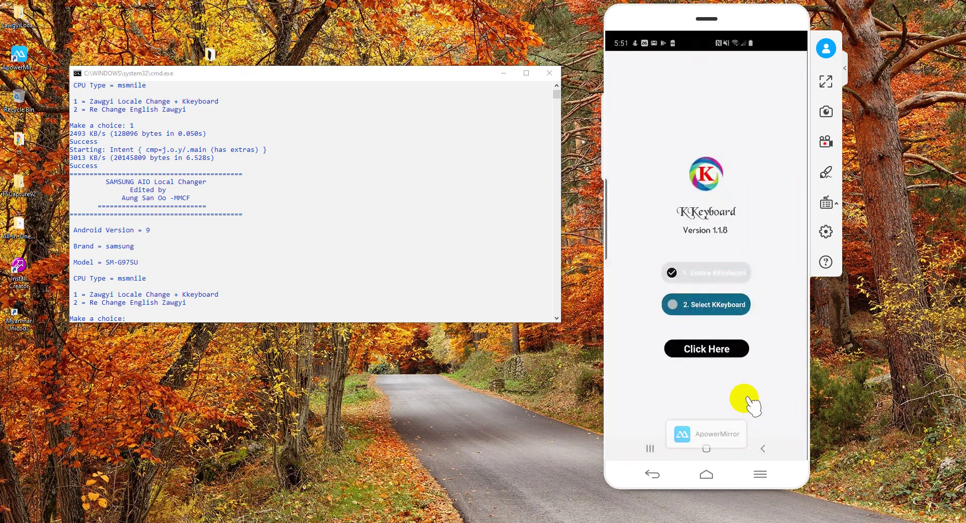
# Choose English (KKeyboard) as the active keyboard and allow both permission requests
pyautogui.click(719, 351)
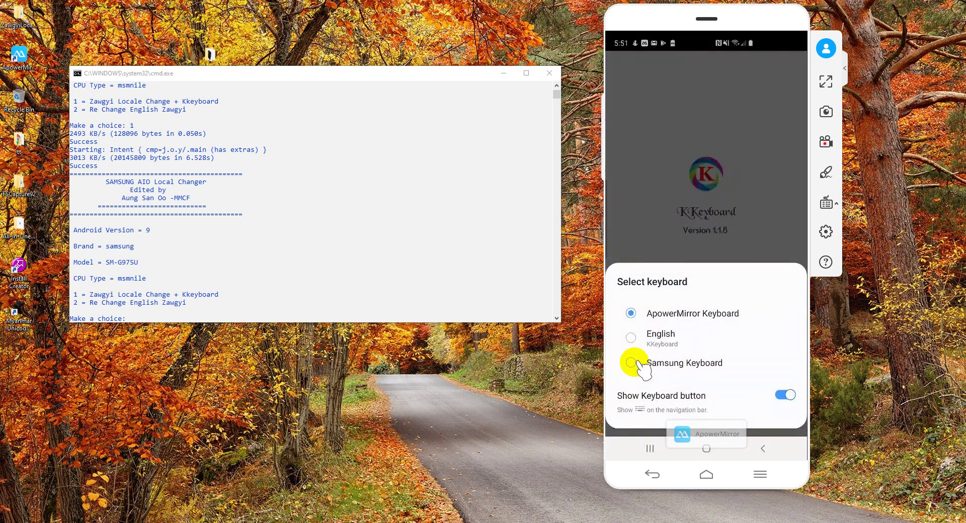
pyautogui.click(632, 338)
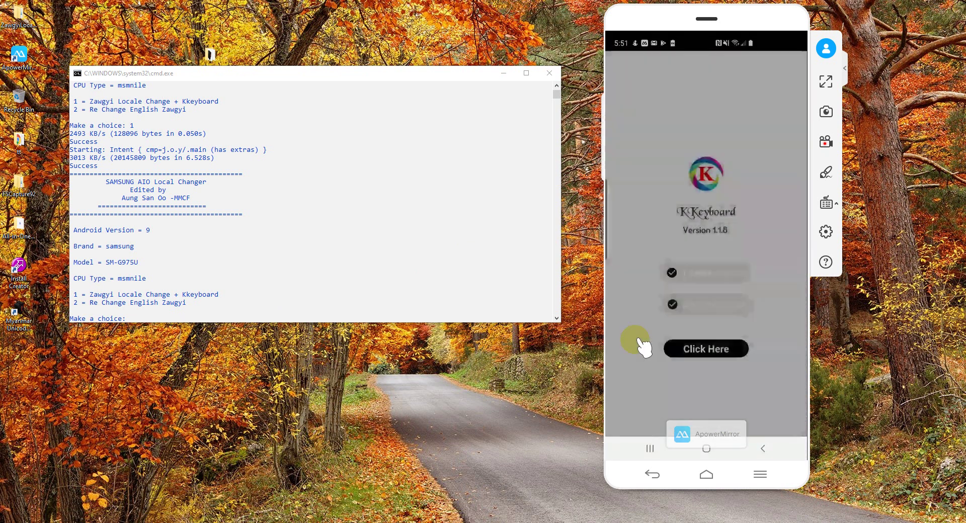
pyautogui.click(769, 262)
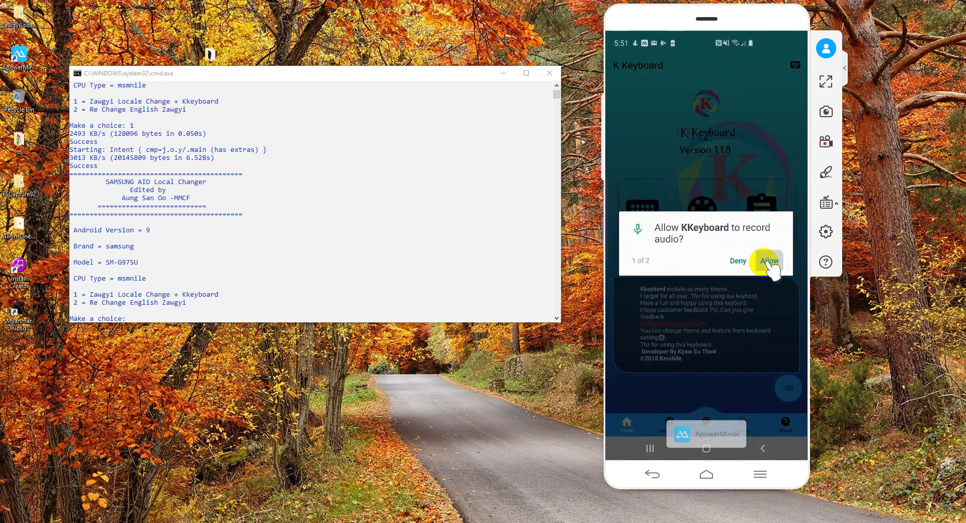
pyautogui.click(769, 261)
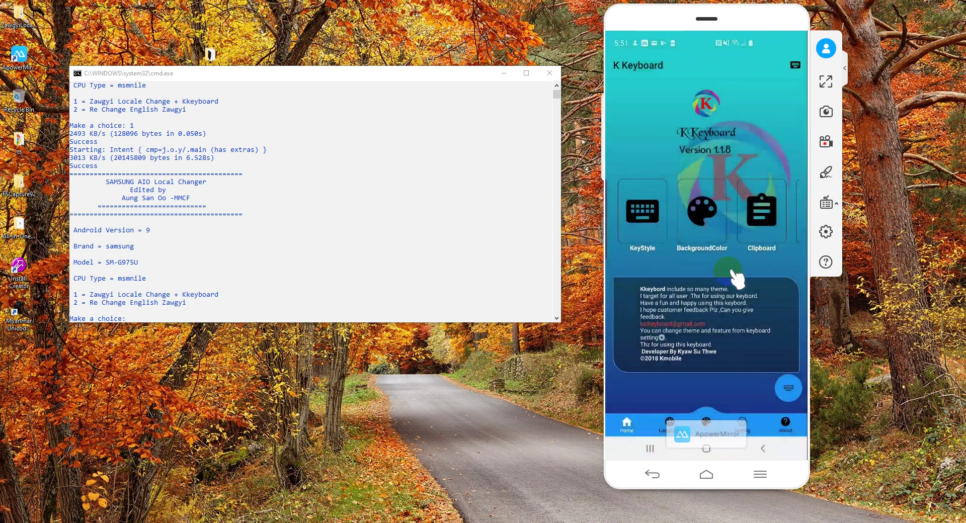
# View KKeyboard's layout languages, reopen the app drawer, close cmd and move the Myanmar-Uni-Samsung.exe icon
pyautogui.click(672, 421)
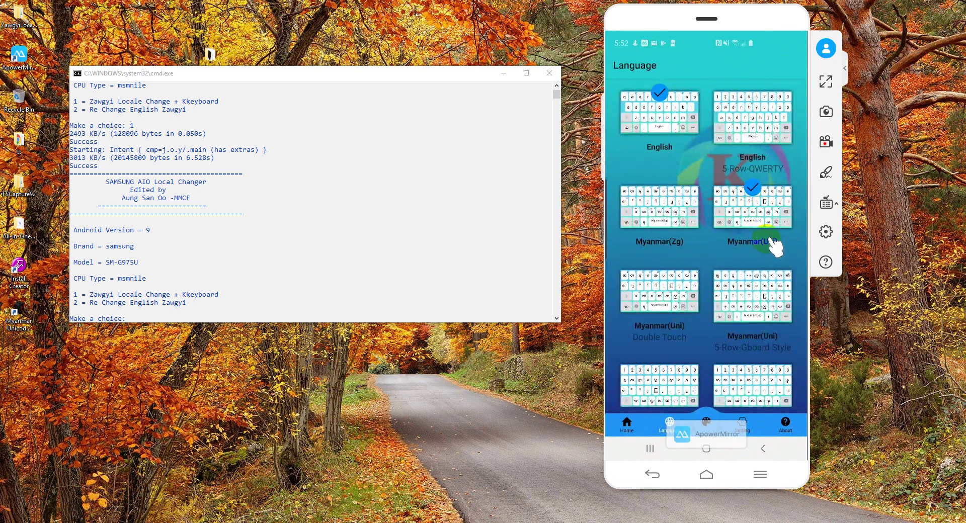
pyautogui.click(706, 448)
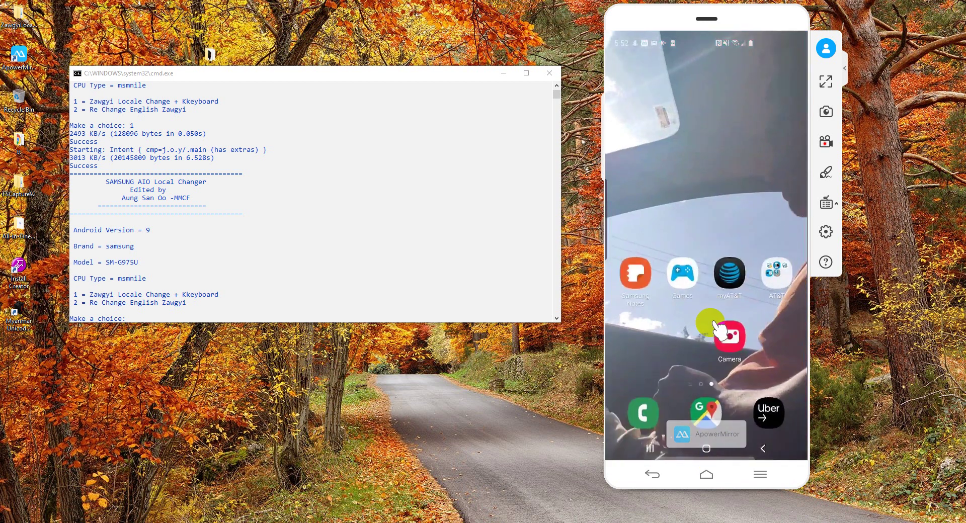
pyautogui.moveTo(715, 328); pyautogui.dragTo(740, 198)
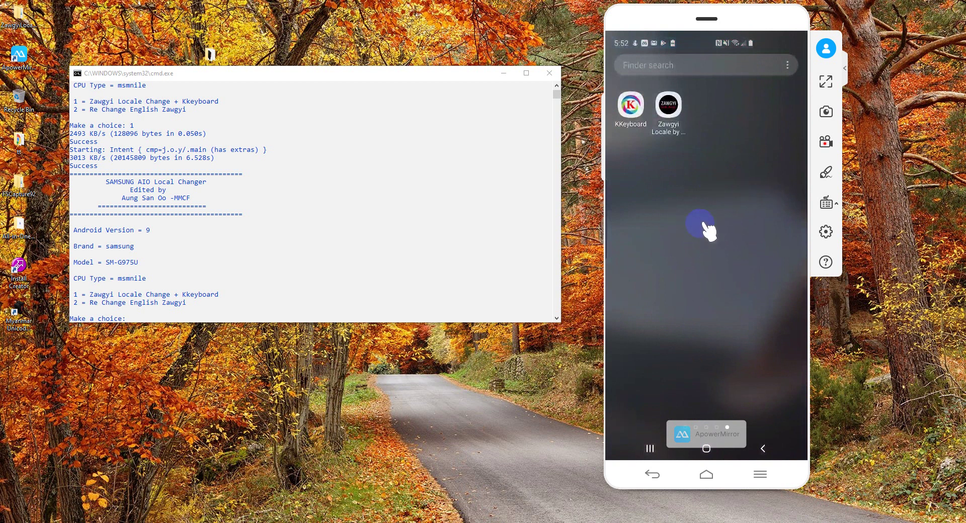
pyautogui.click(551, 75)
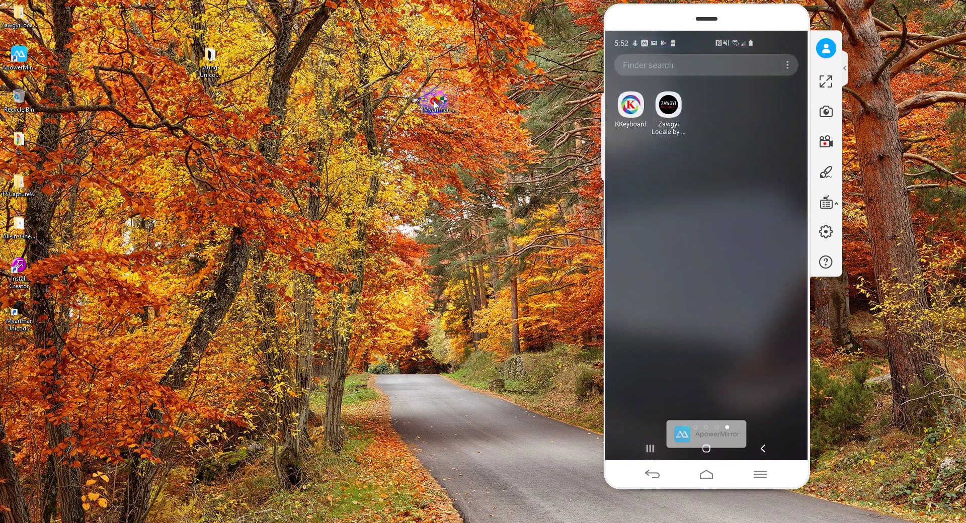
pyautogui.moveTo(439, 101); pyautogui.dragTo(363, 182)
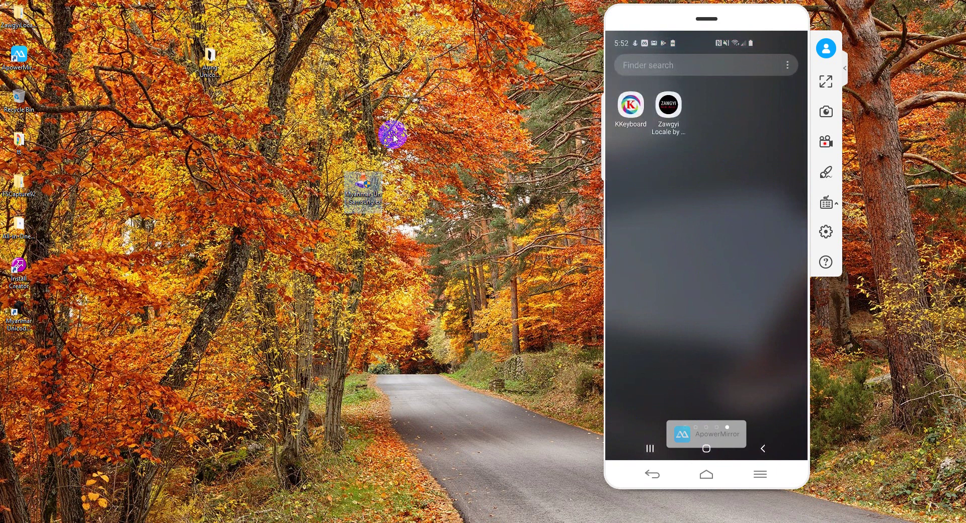